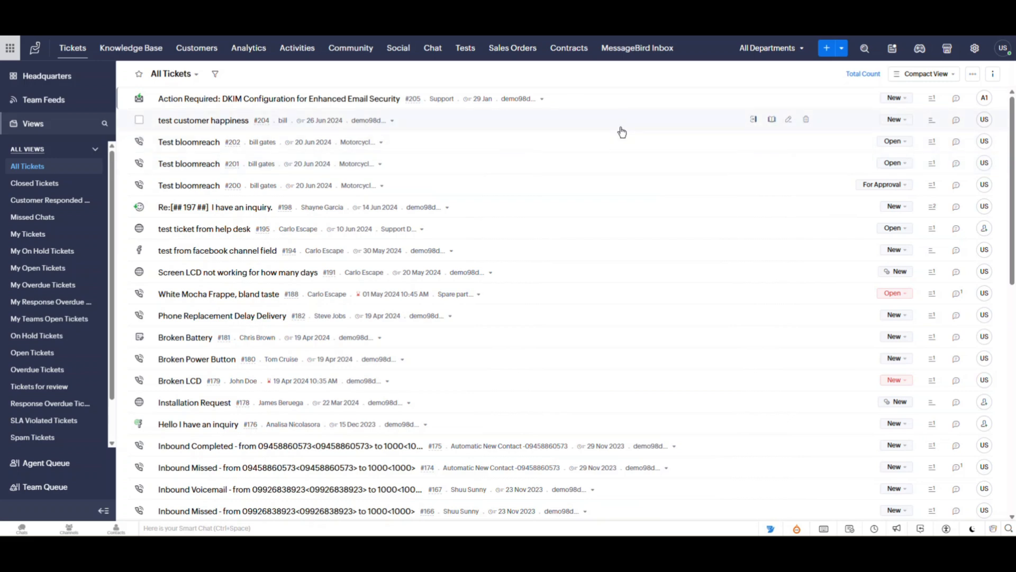
right_click(281, 110)
left_click(668, 74)
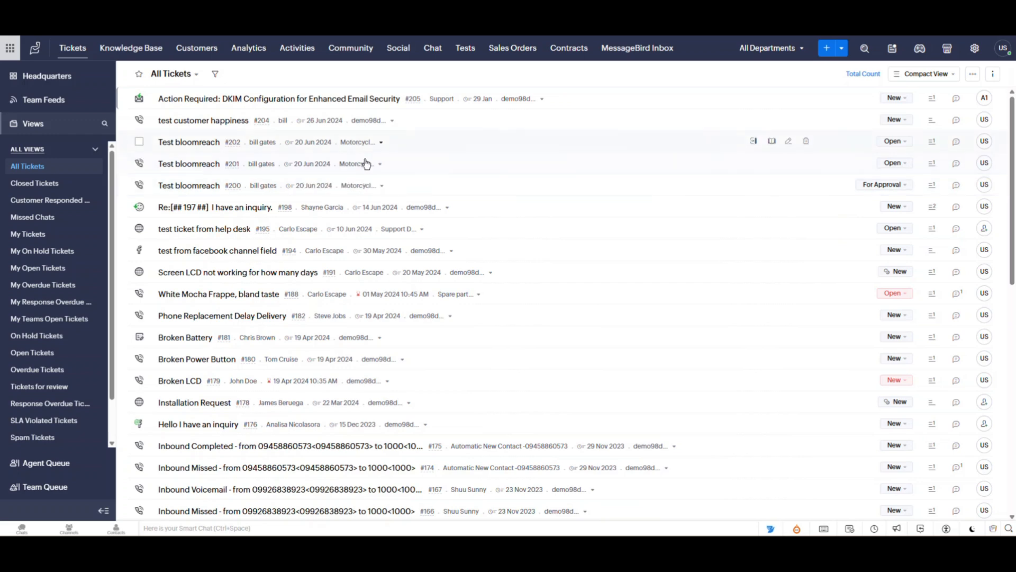
scroll(371, 164, "down", 2)
scroll(373, 164, "down", 5)
scroll(376, 159, "up", 7)
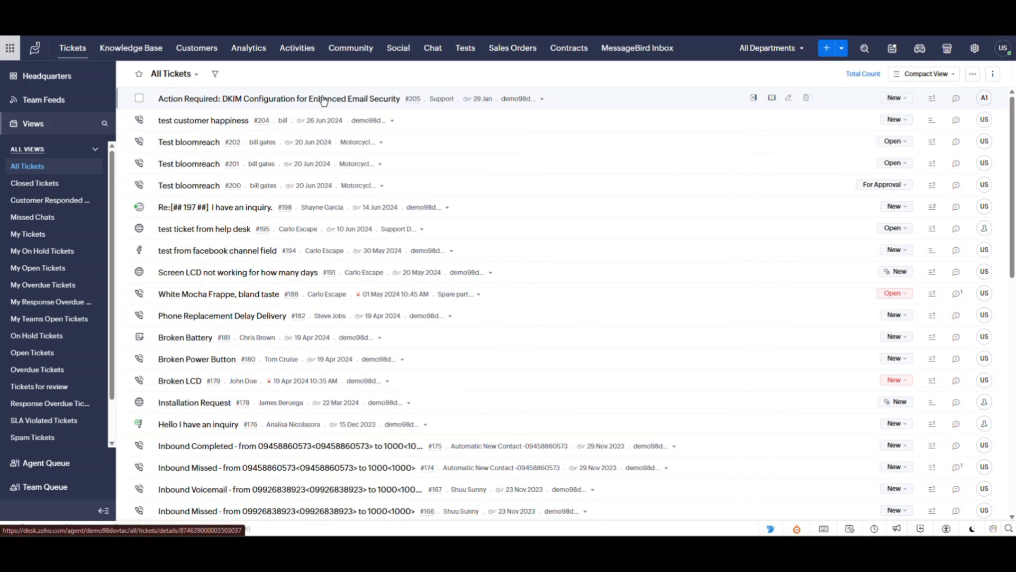
Reassign the ticket "Action Required: DKIM Configuration for Enhanced Email Security" to the agent User1
left_click(268, 100)
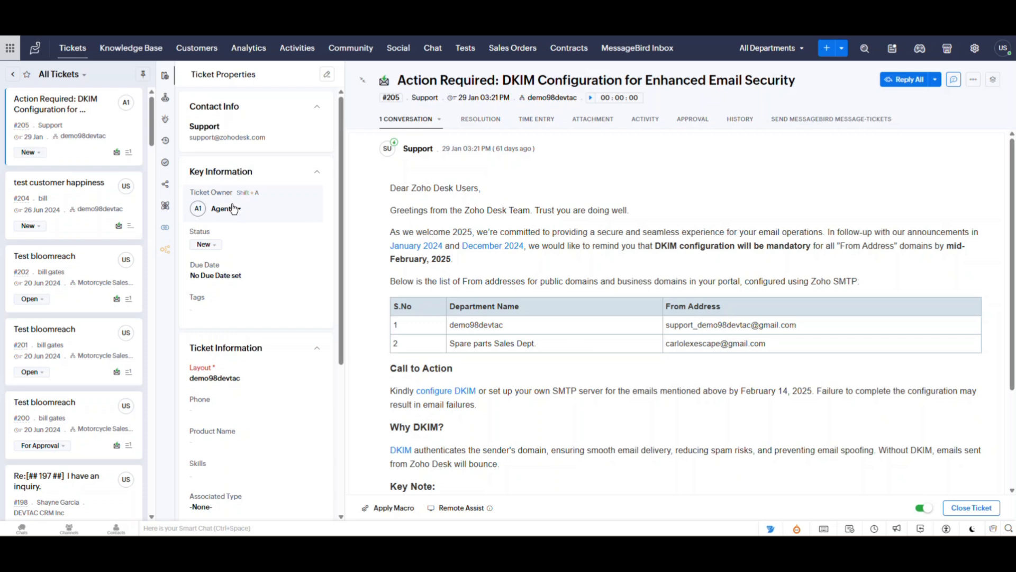
left_click(240, 211)
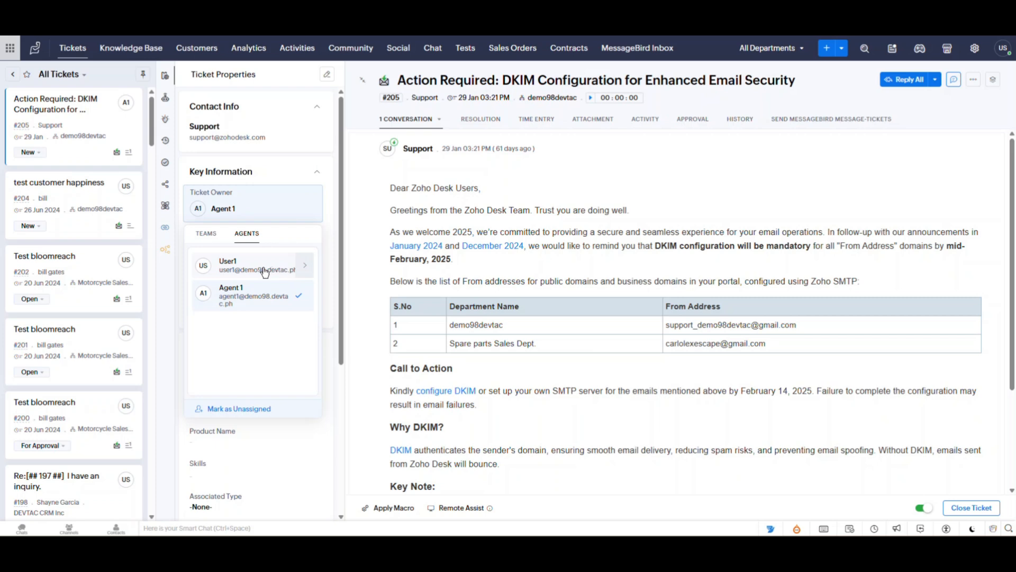
left_click(205, 236)
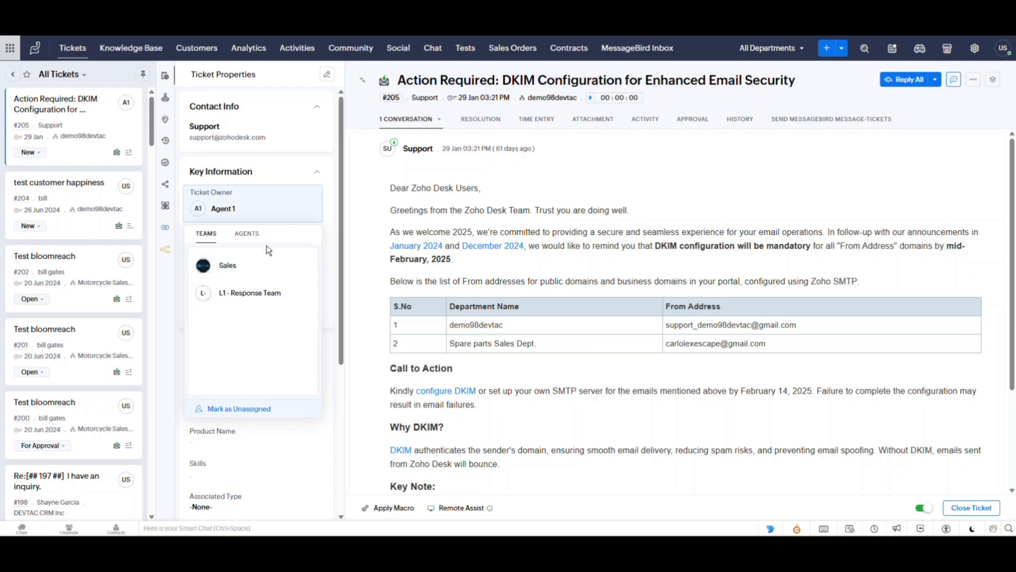
left_click(247, 233)
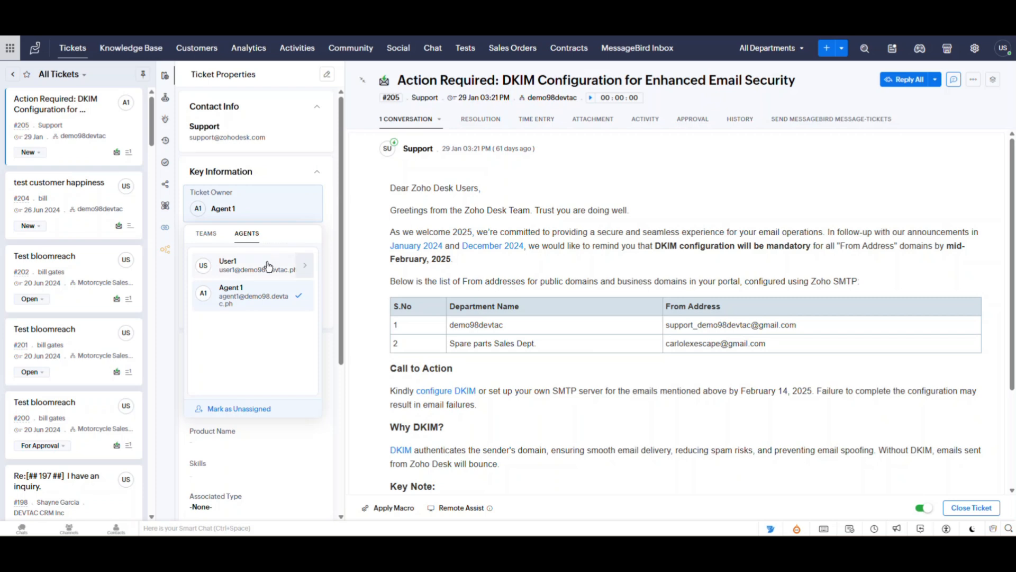
left_click(255, 271)
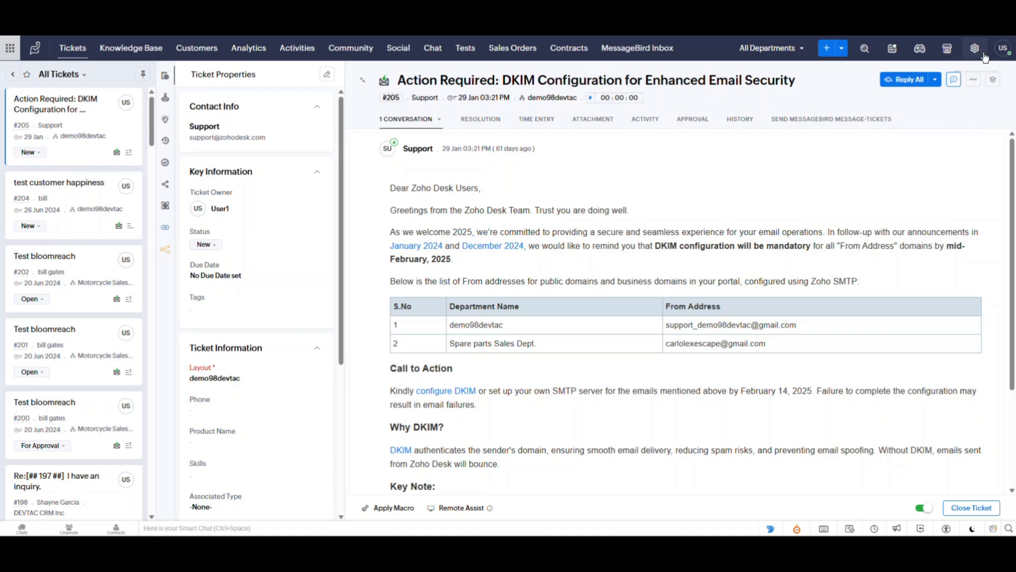
Open the direct assignment rules under the automation settings in Setup
left_click(976, 53)
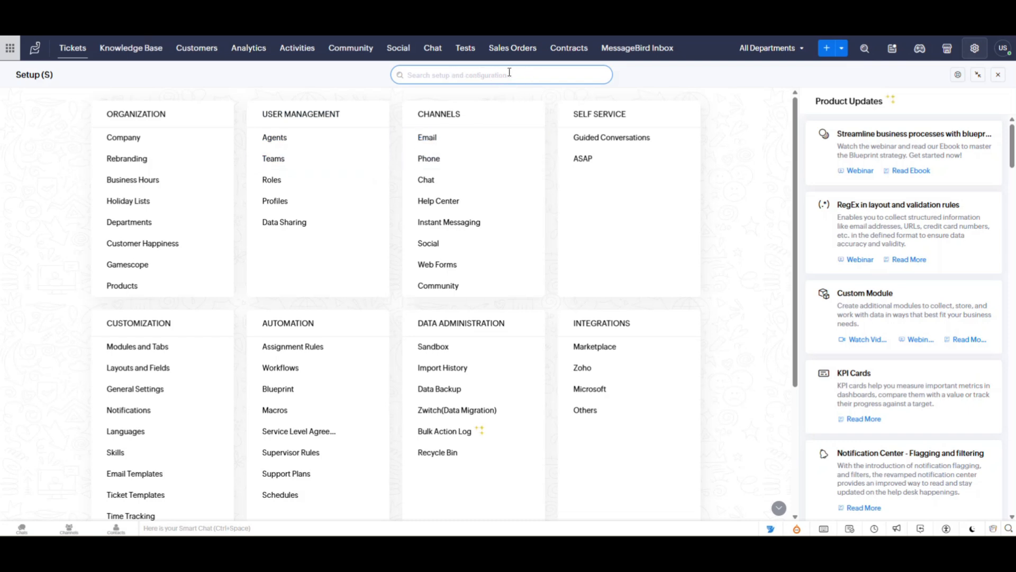
scroll(315, 304, "down", 2)
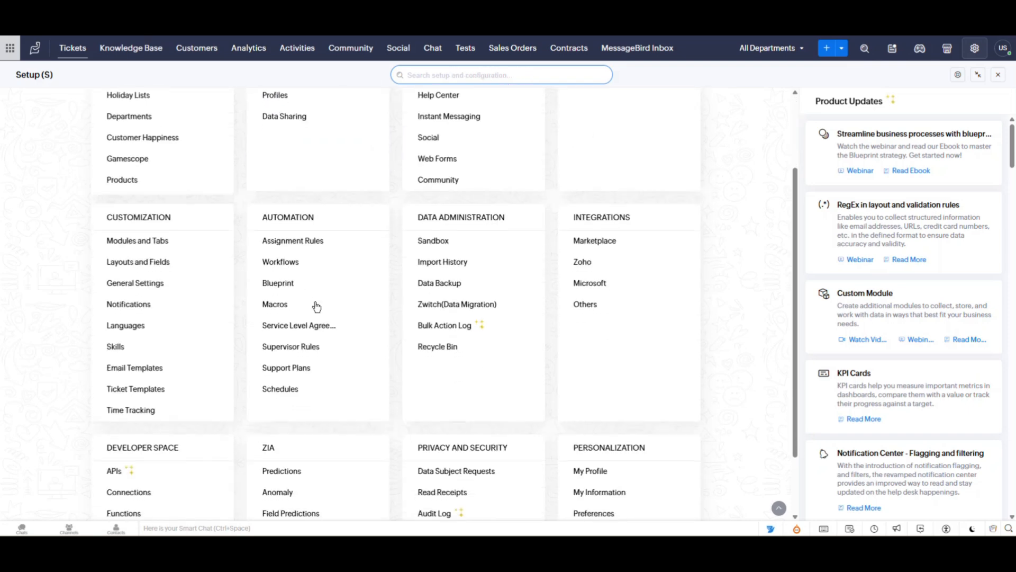
left_click(299, 244)
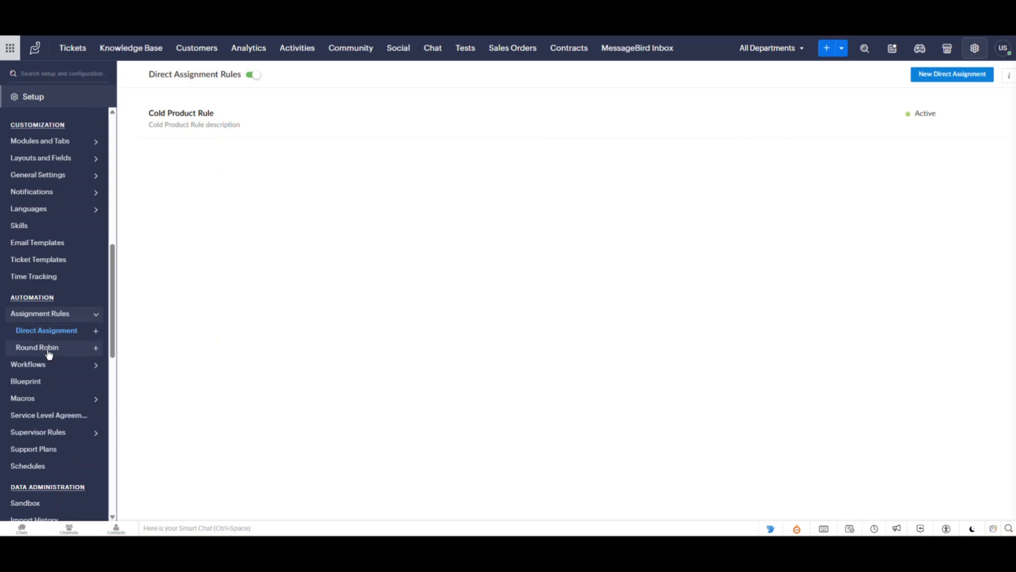
scroll(95, 321, "down", 1)
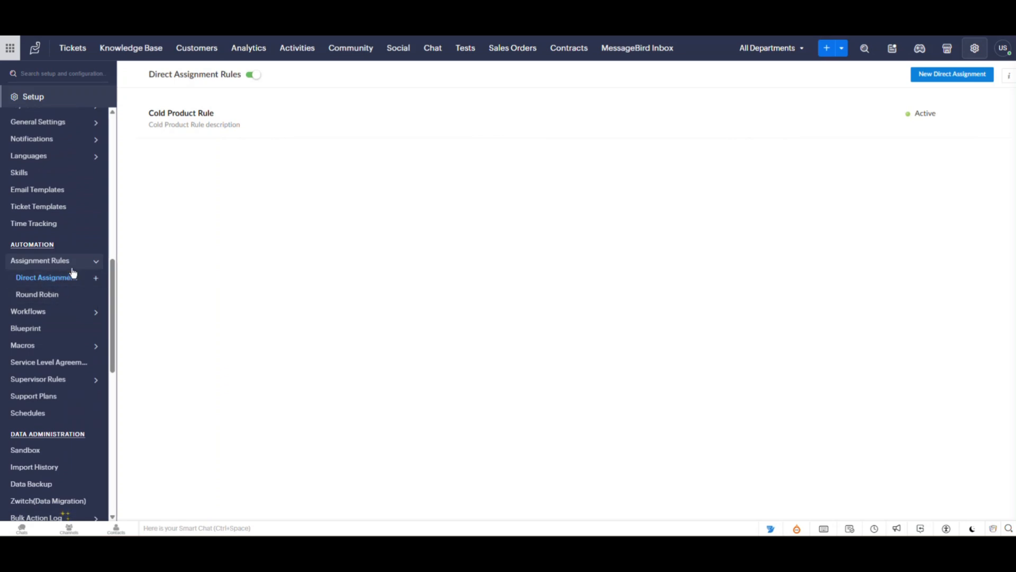
Start a new direct assignment rule named DAv1 and add a target for tickets coming to any department
left_click(932, 78)
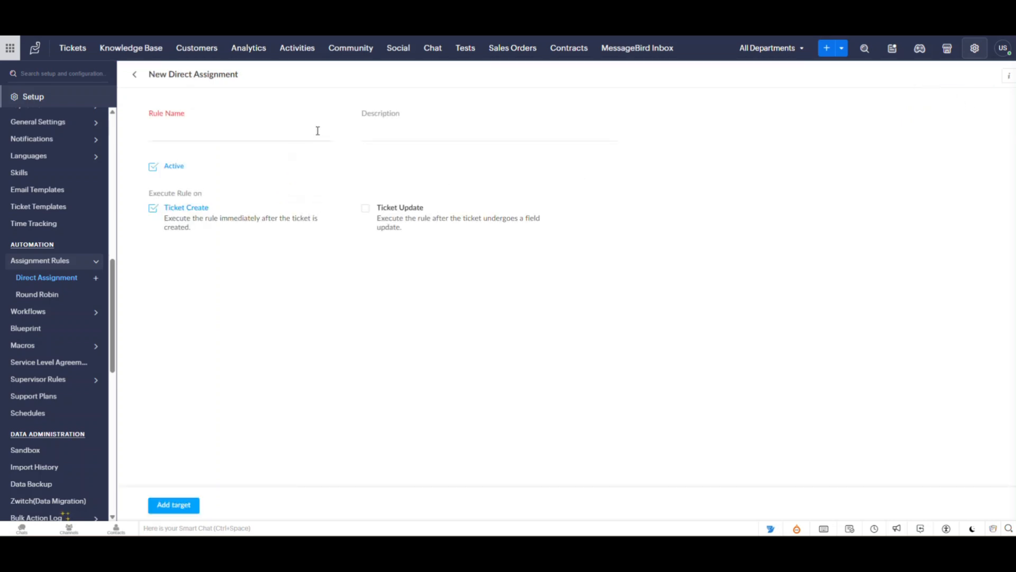
left_click(267, 135)
left_click(174, 505)
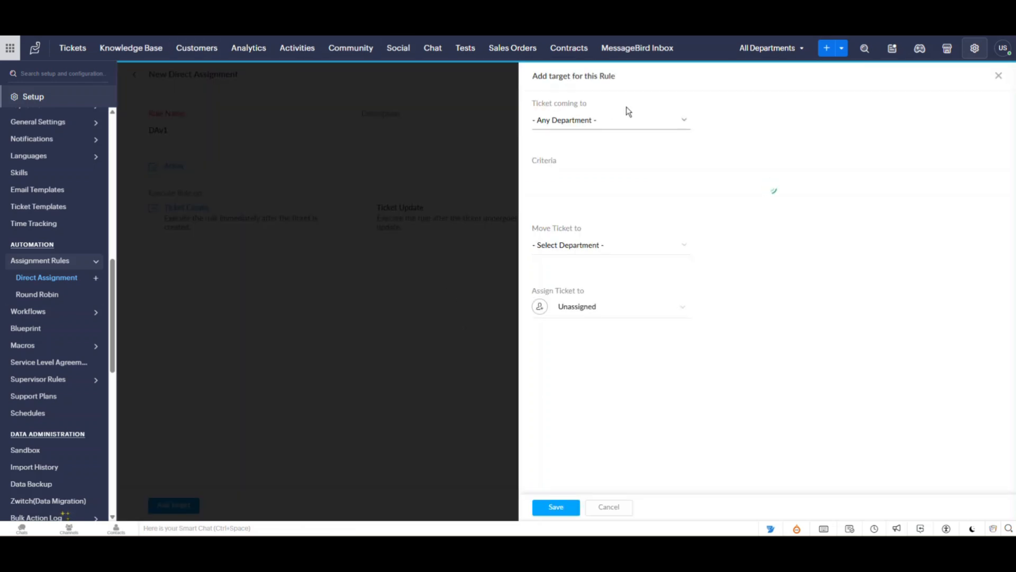
left_click(594, 121)
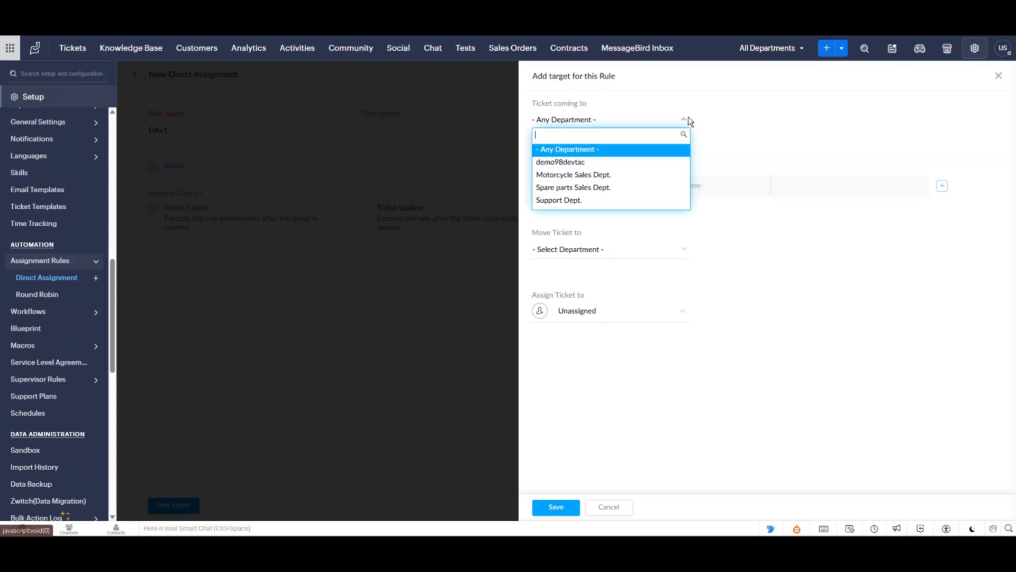
left_click(579, 155)
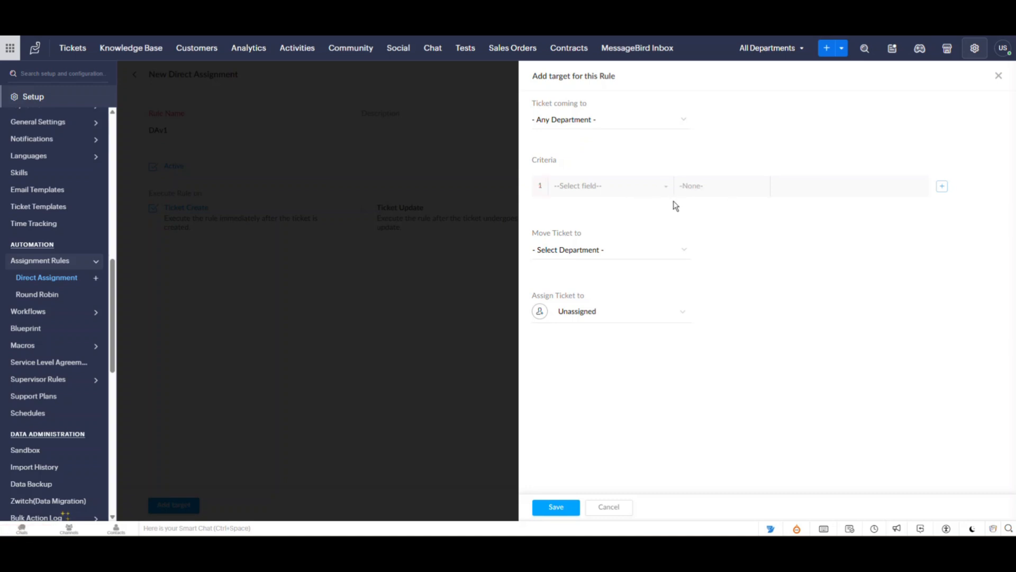
Set the target's criteria to Email contains "gmail"
left_click(655, 192)
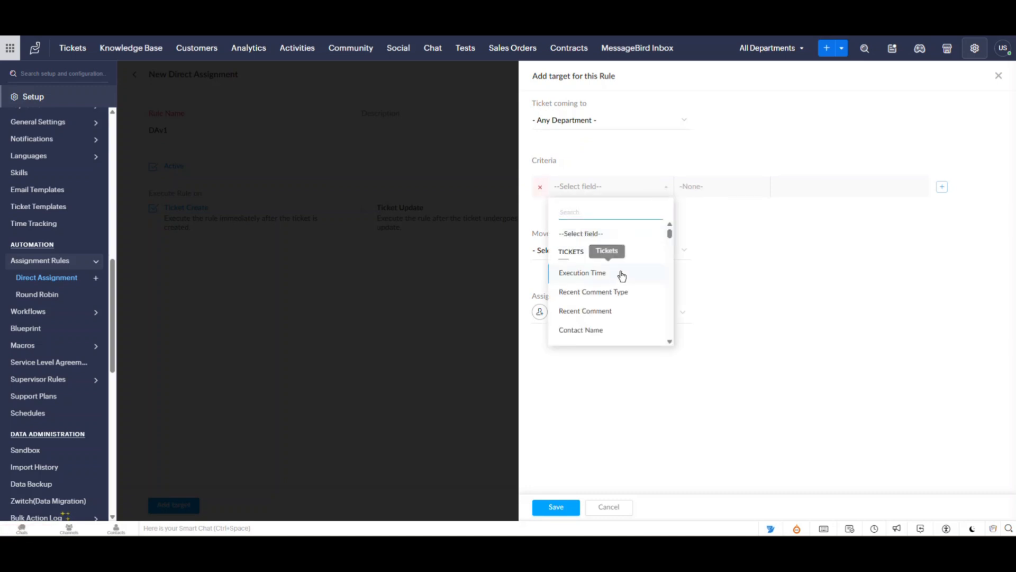
scroll(622, 271, "down", 2)
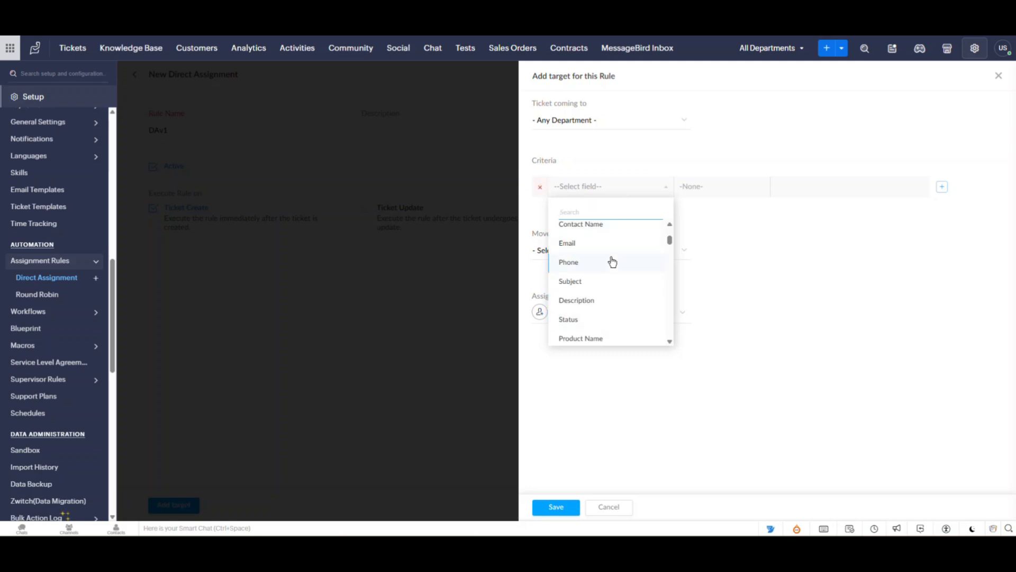
scroll(613, 263, "up", 2)
scroll(614, 260, "down", 2)
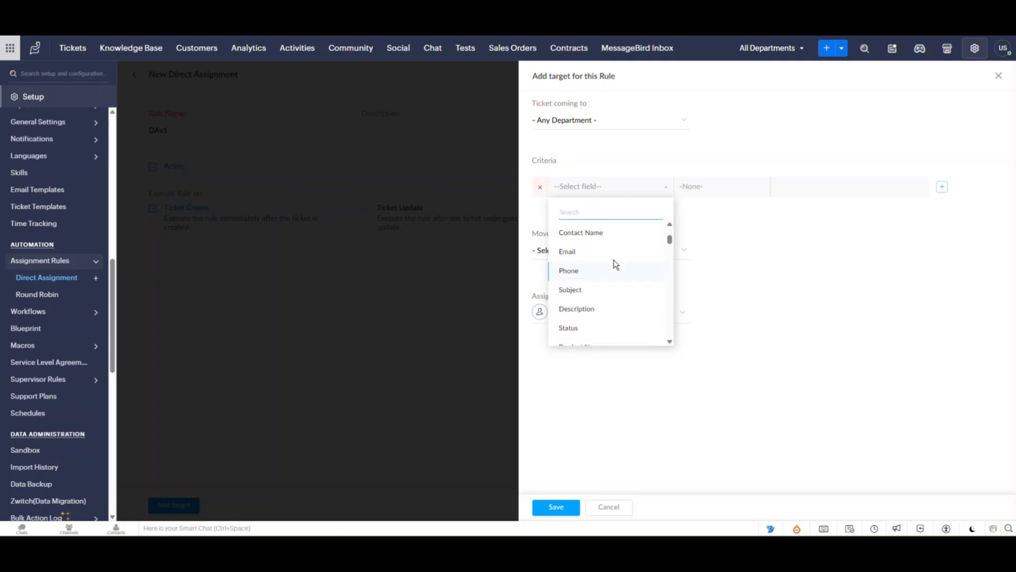
left_click(582, 253)
left_click(710, 196)
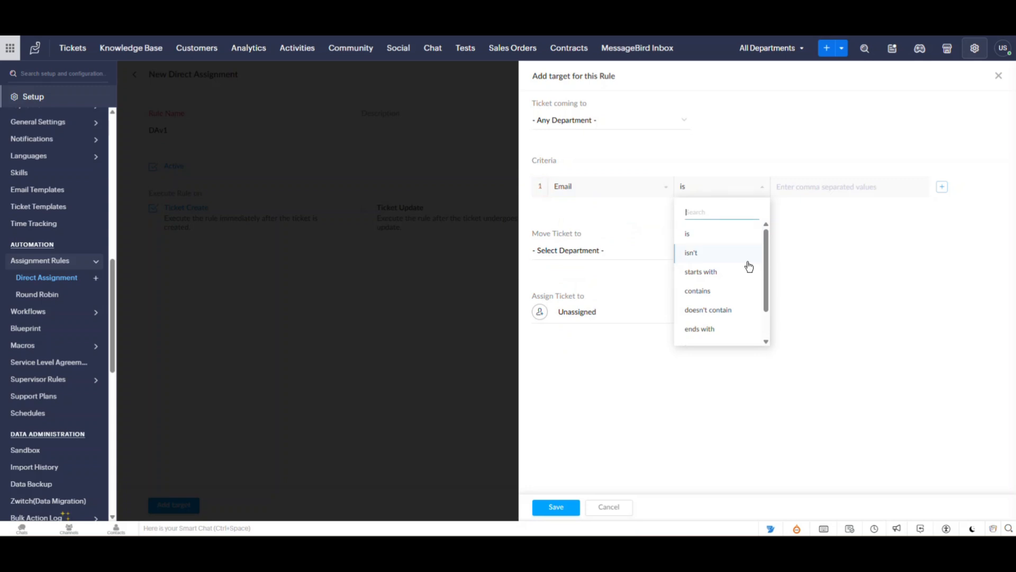
left_click(718, 290)
left_click(806, 191)
type("gmail")
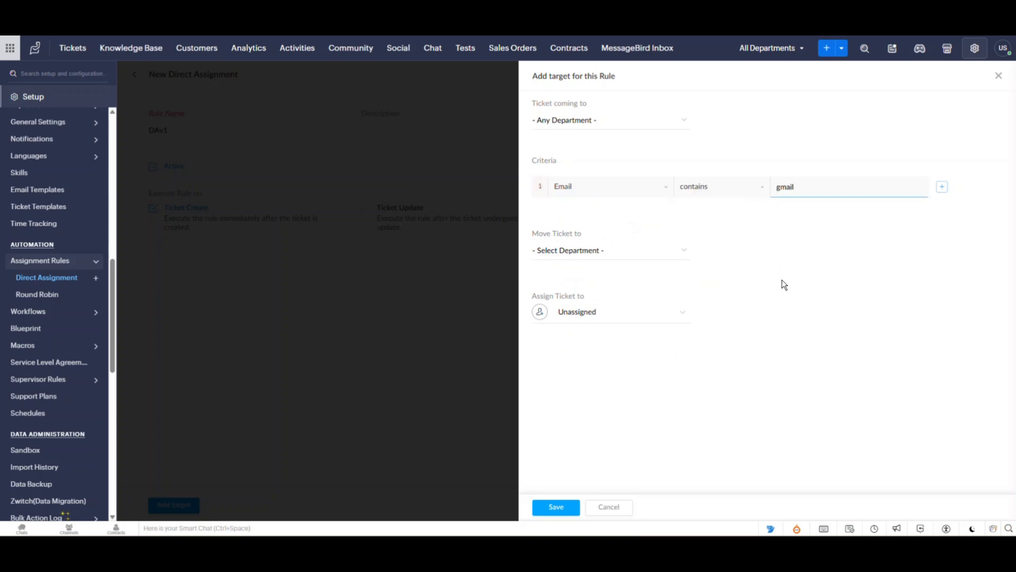
left_click(784, 284)
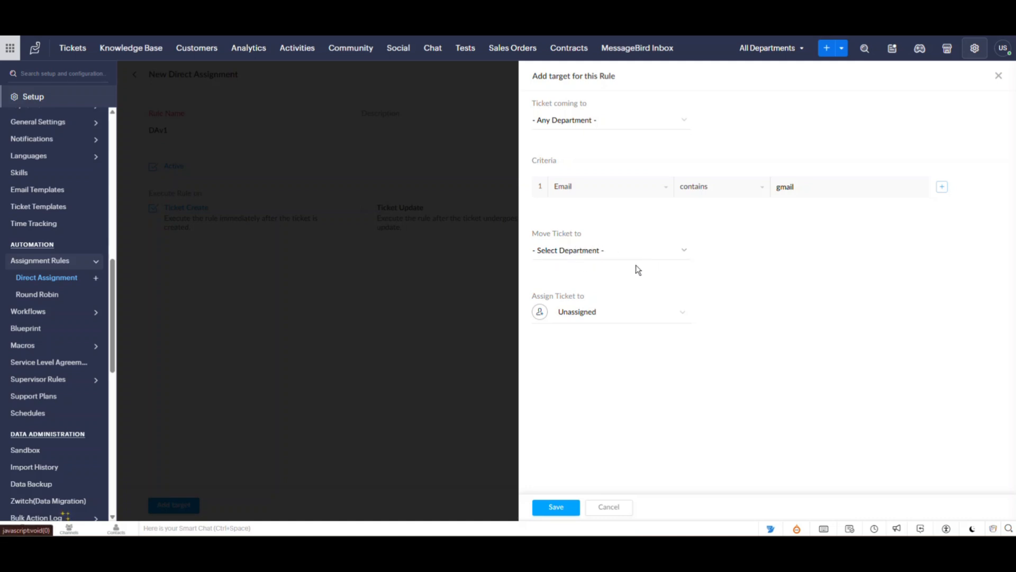
Set the target to move matching tickets to the demo98devtac department
left_click(613, 255)
left_click(735, 255)
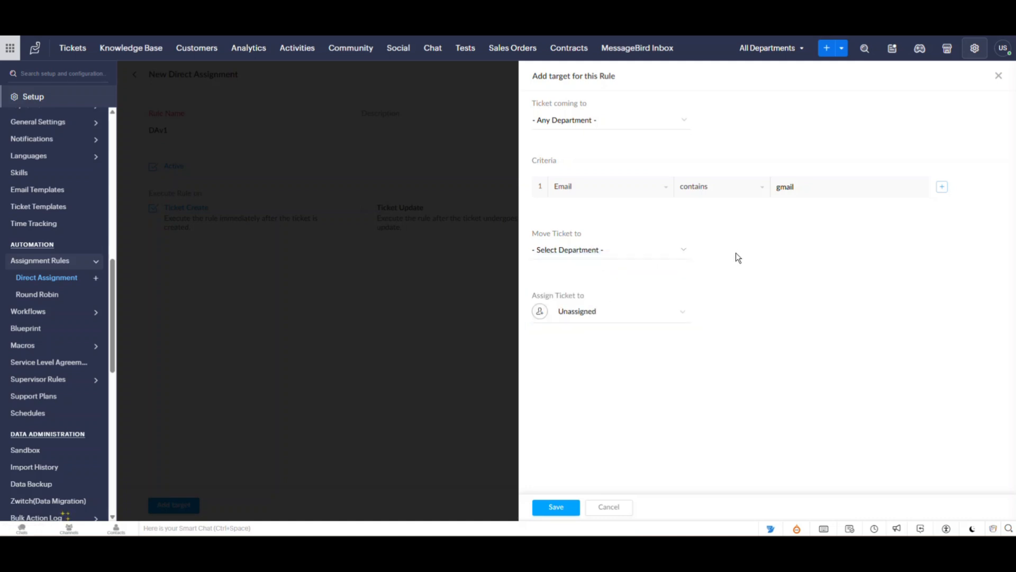
left_click(582, 258)
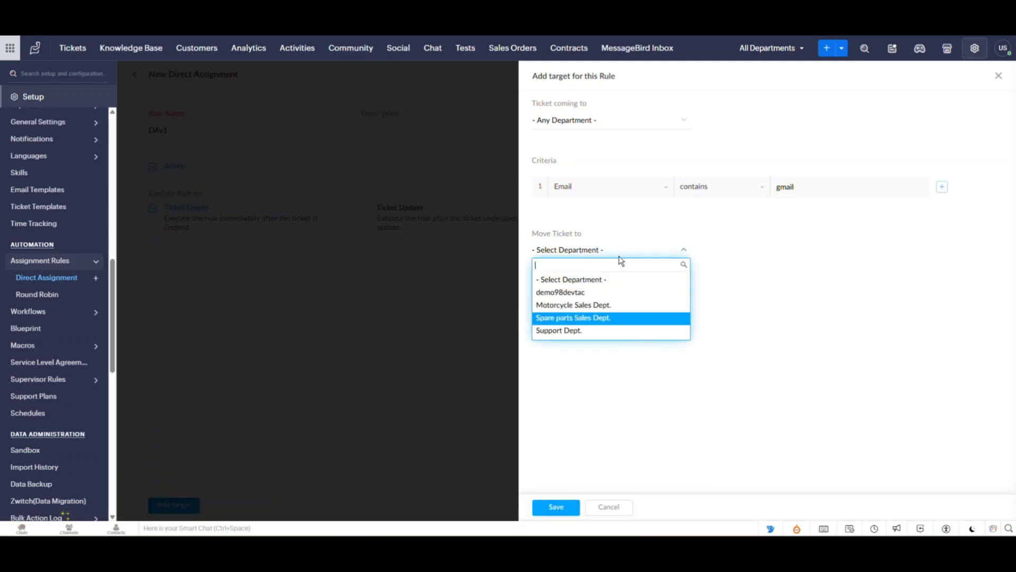
left_click(747, 244)
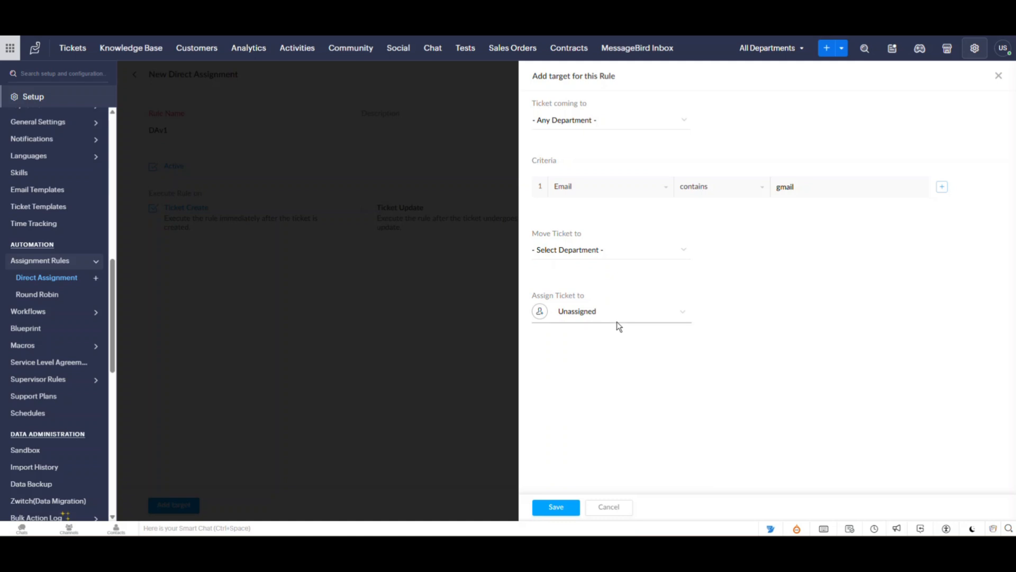
left_click(567, 256)
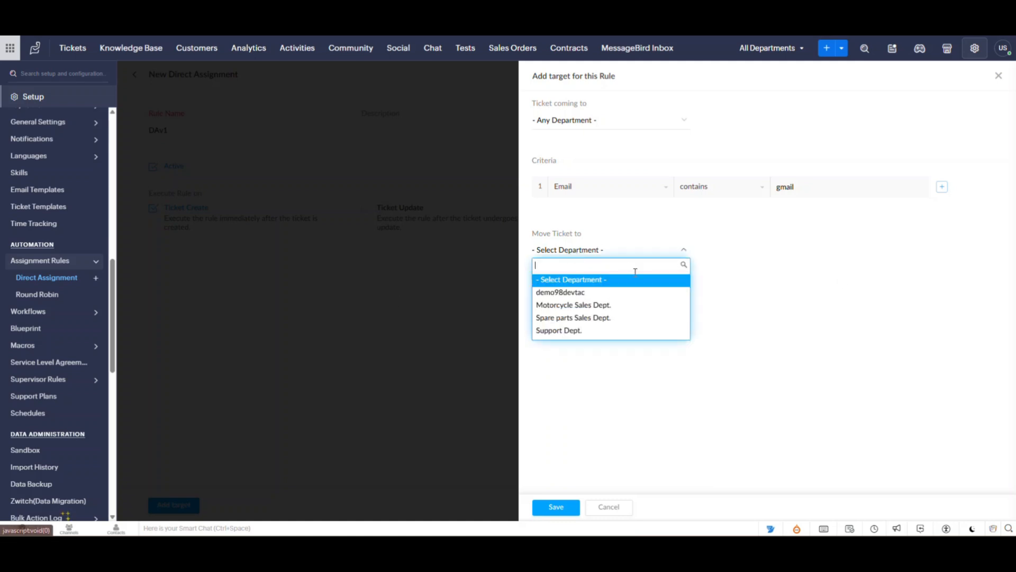
left_click(579, 295)
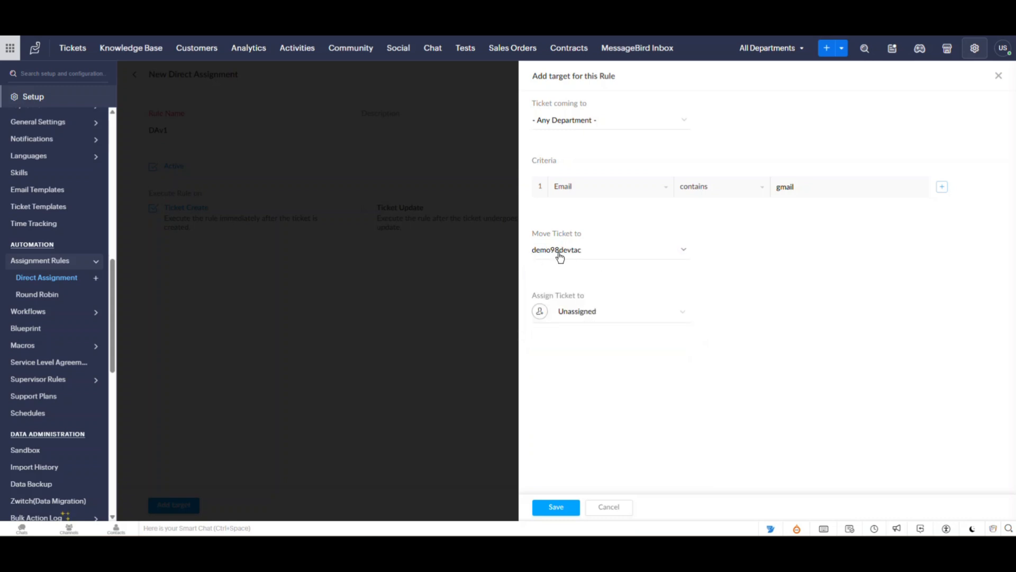
Assign the target's tickets to the agent User1 and save the target
left_click(588, 314)
left_click(665, 313)
left_click(640, 313)
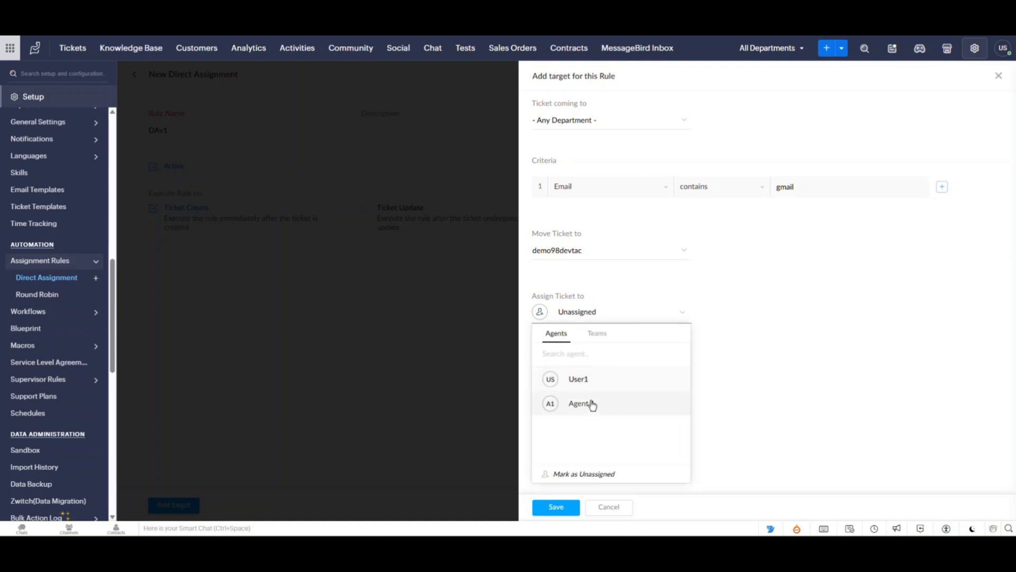
left_click(584, 382)
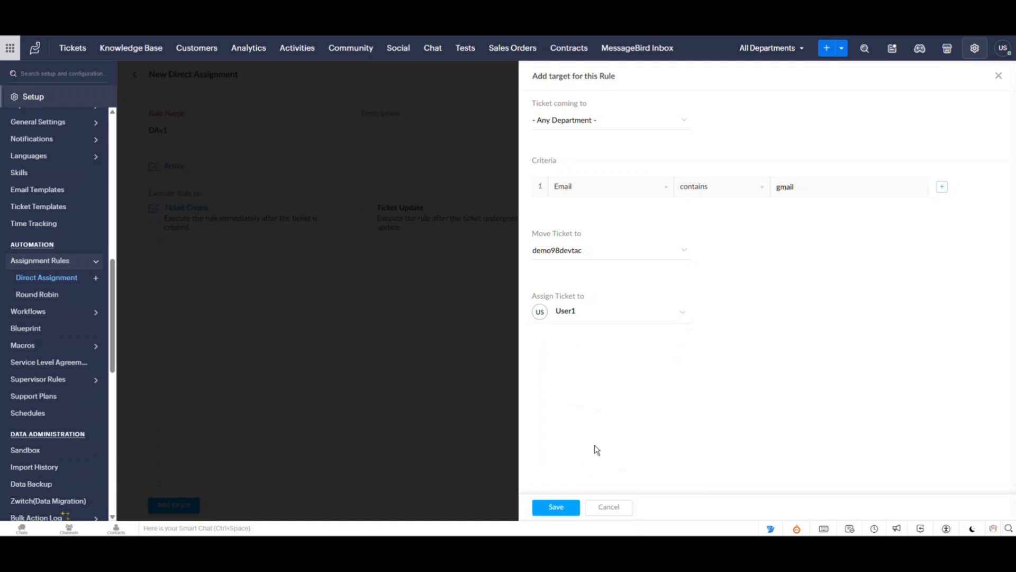
left_click(560, 509)
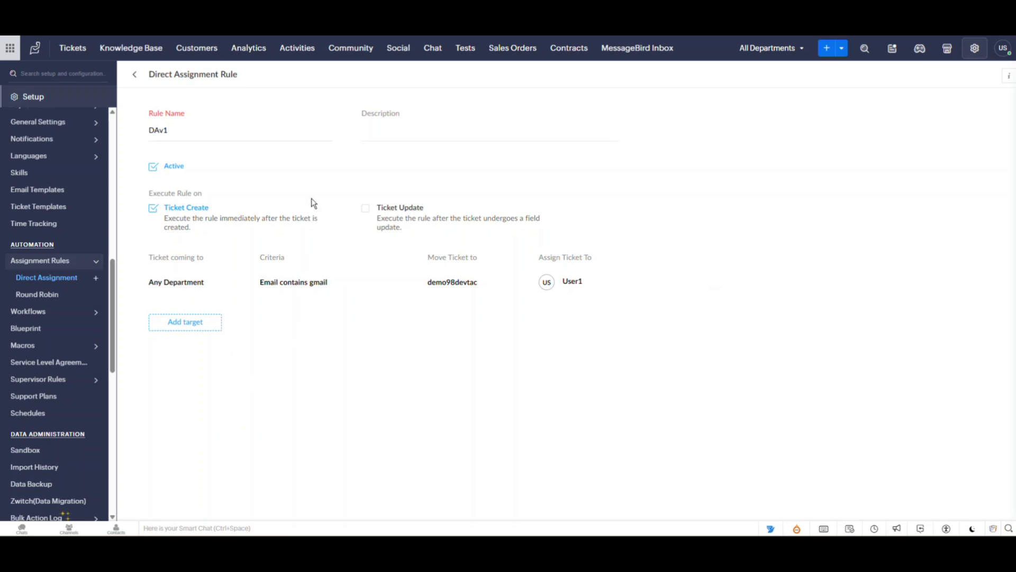
Start a new ticket in the Spare parts Sales Dept. department and enter the contact's full name
left_click(83, 52)
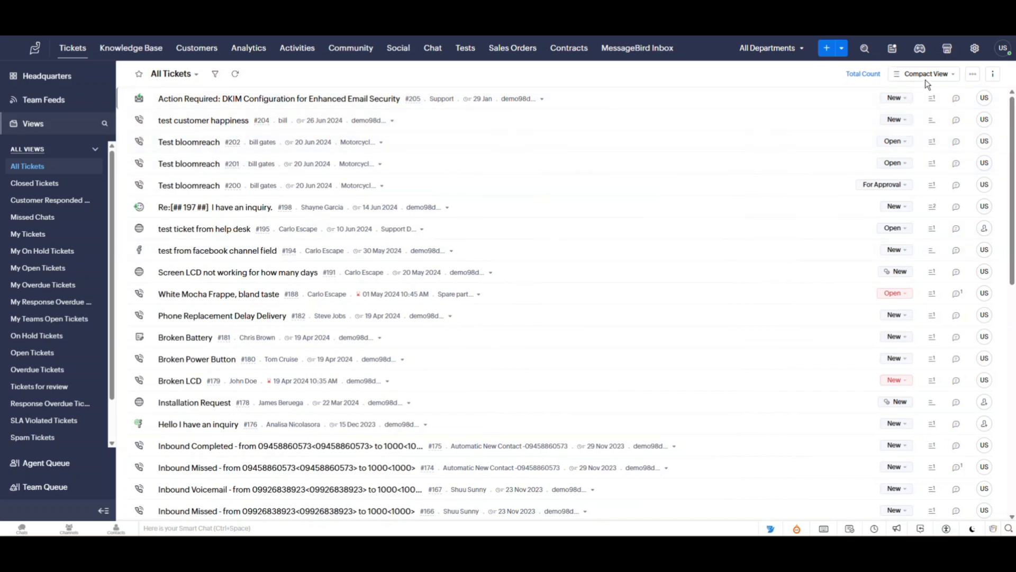
left_click(826, 48)
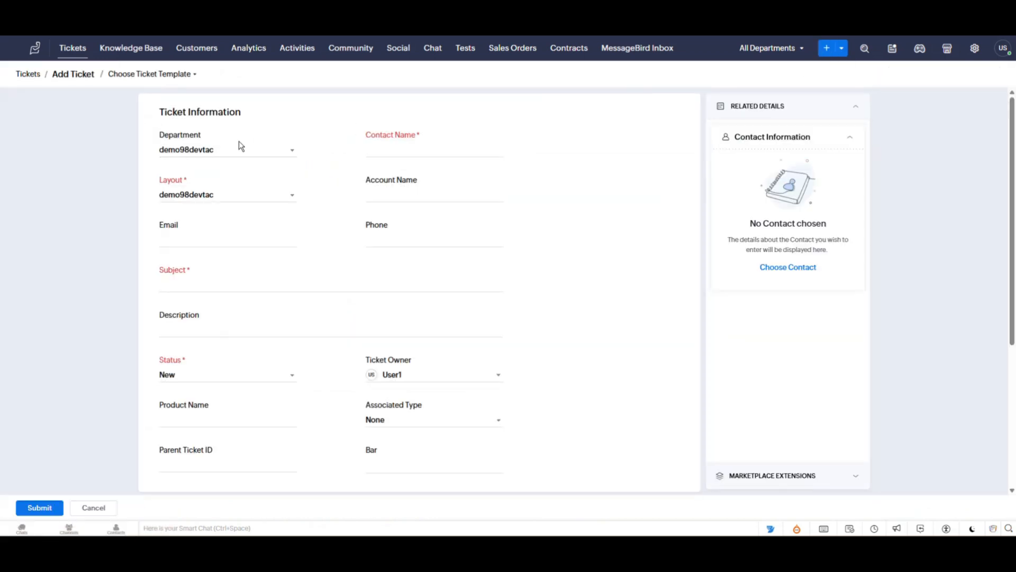
left_click(242, 157)
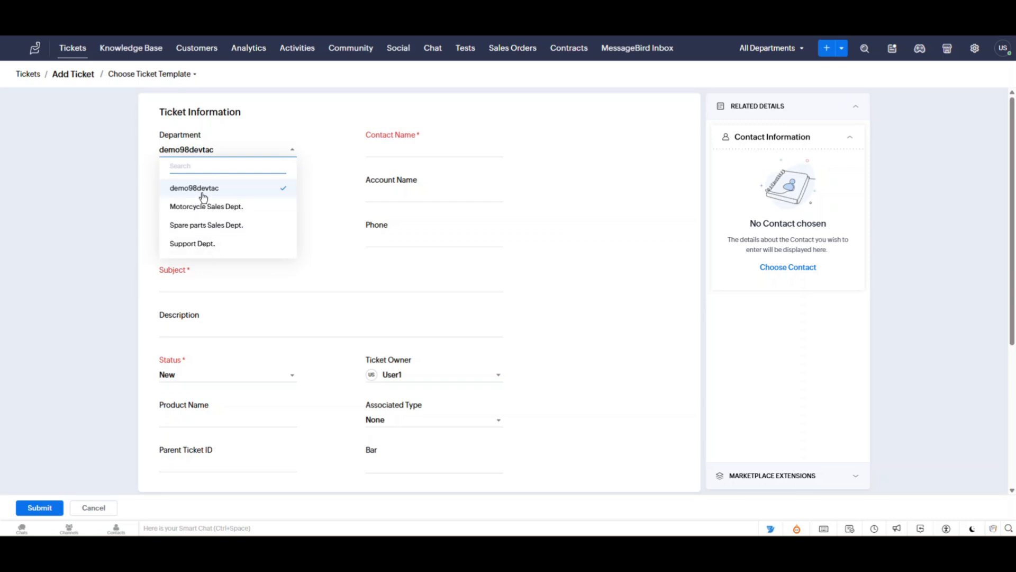
left_click(199, 225)
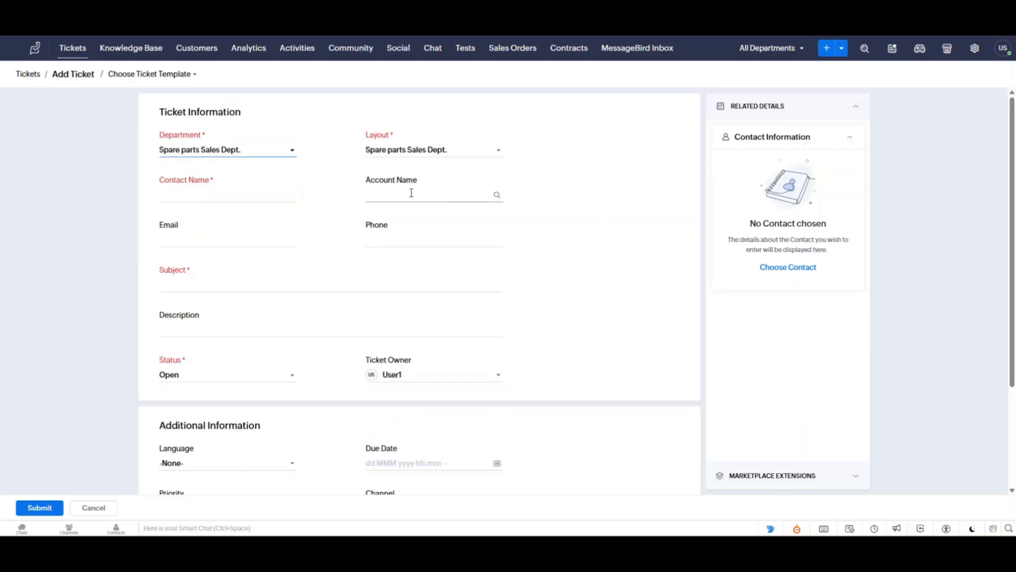
left_click(223, 194)
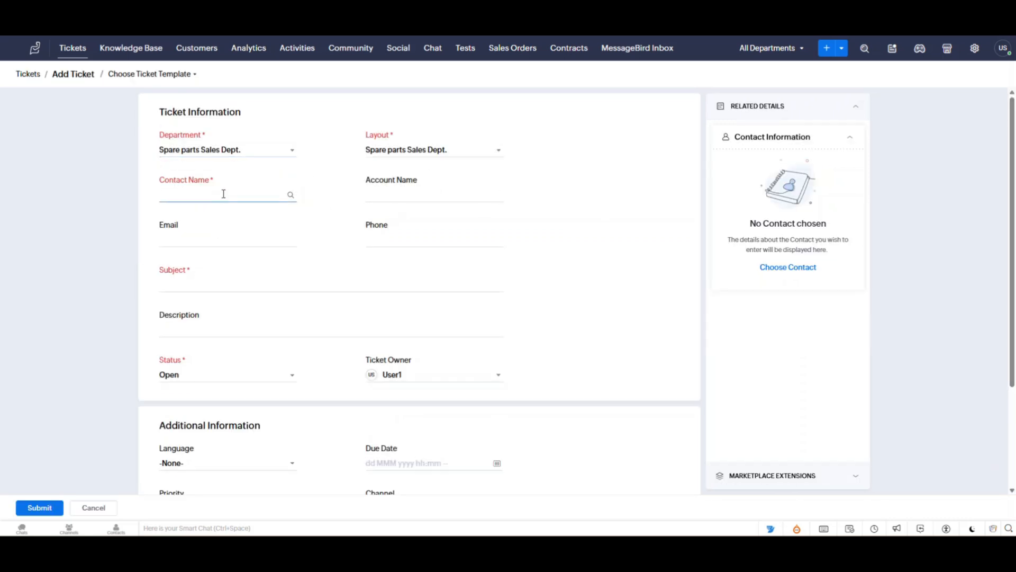
type("Jhon Doe")
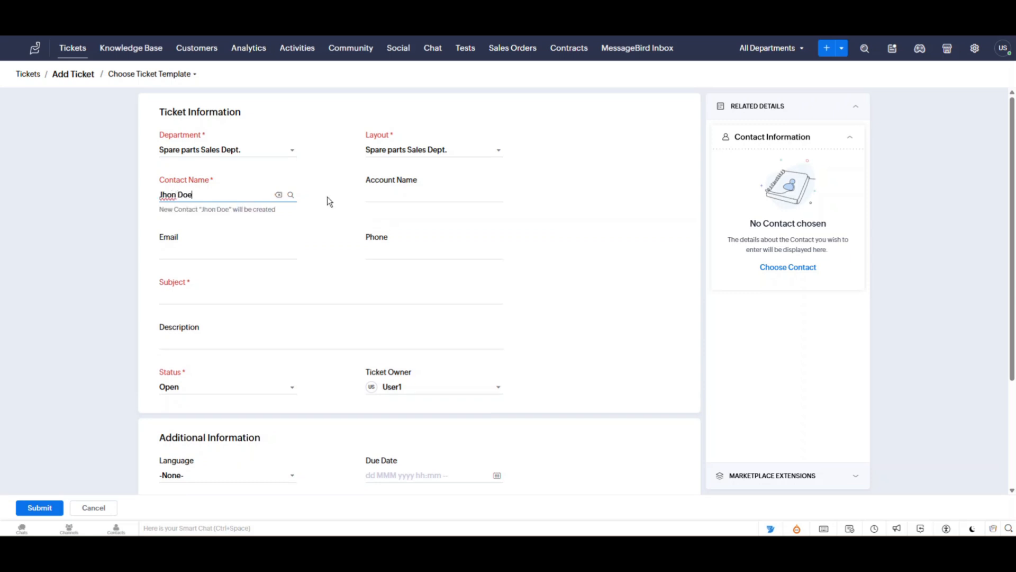
Choose an existing contact with a Gmail address for the ticket and enter Keyboard Issue as the subject
left_click(290, 194)
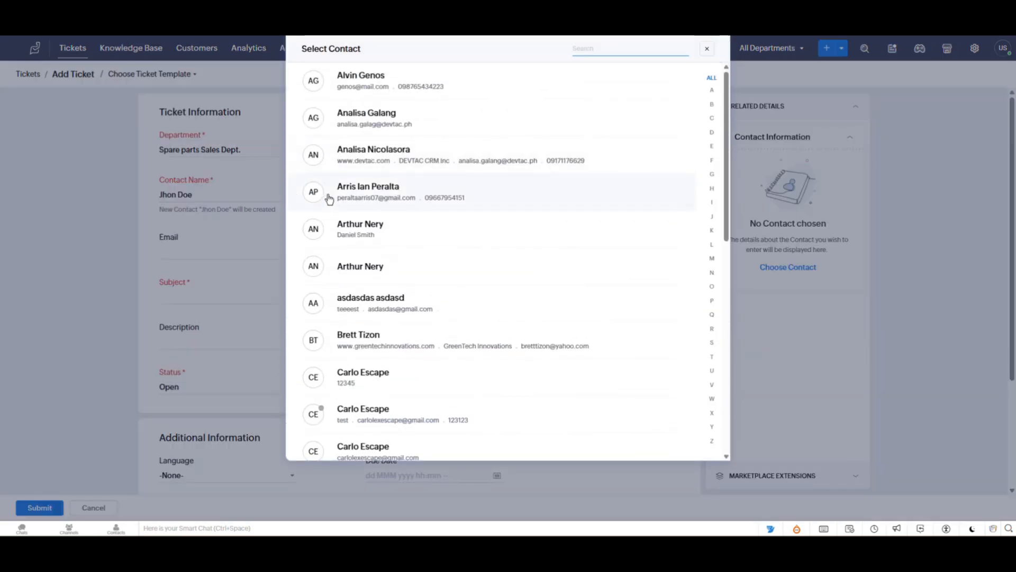
left_click(326, 203)
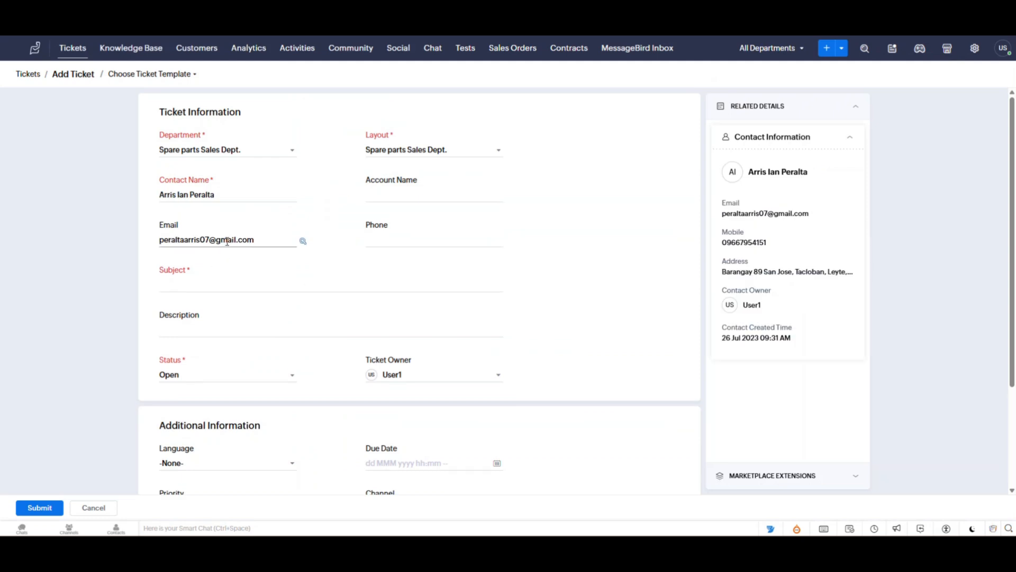
mouse_move(219, 239)
left_mouse_down()
mouse_move(253, 239)
mouse_move(239, 240)
left_mouse_up()
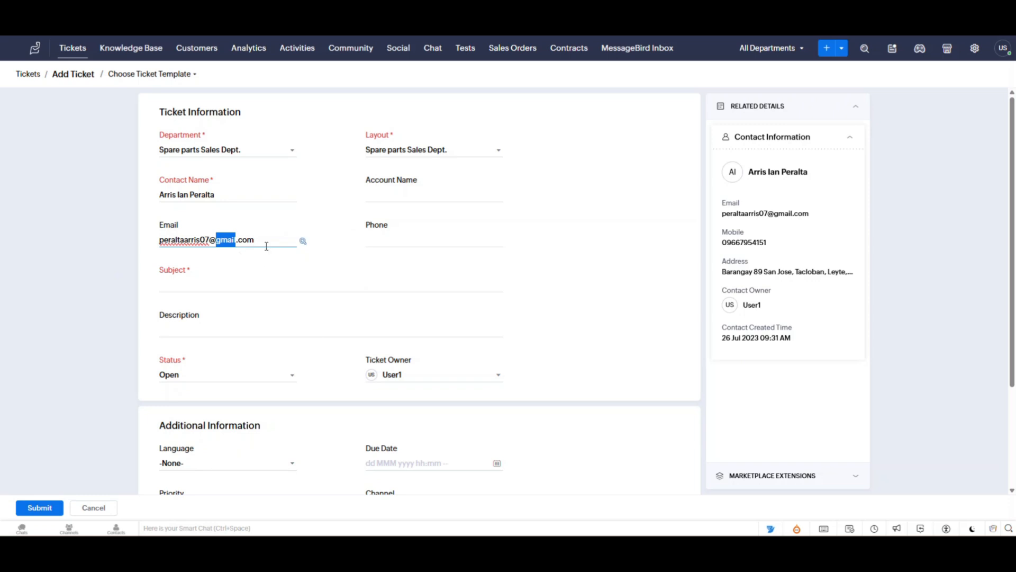
scroll(294, 269, "down", 1)
left_click(204, 229)
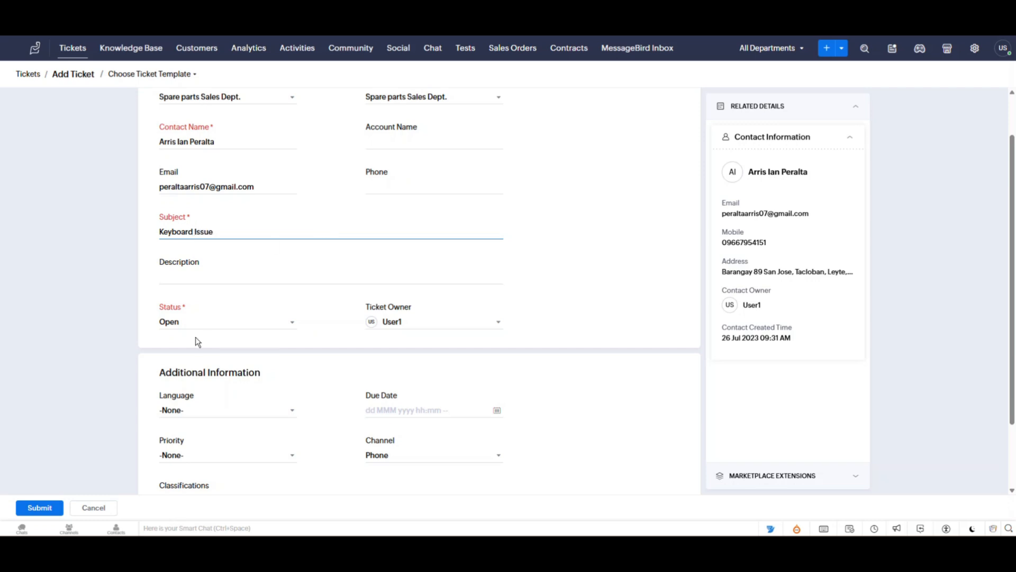
Examine the teams and agents available as ticket owner in the Spare parts Sales Dept
scroll(326, 281, "down", 2)
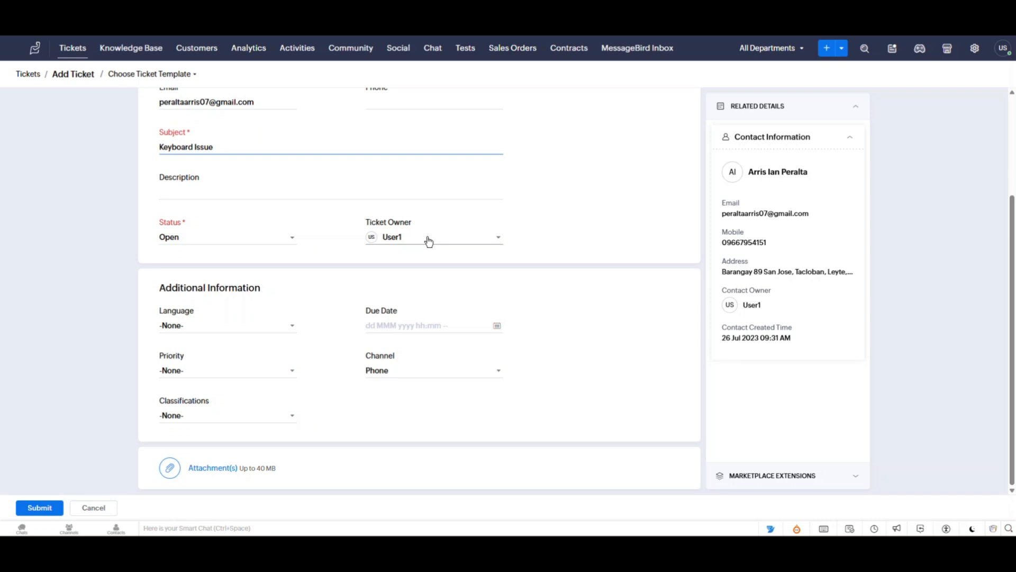
scroll(413, 270, "up", 3)
scroll(393, 297, "down", 1)
scroll(392, 297, "down", 1)
left_click(423, 268)
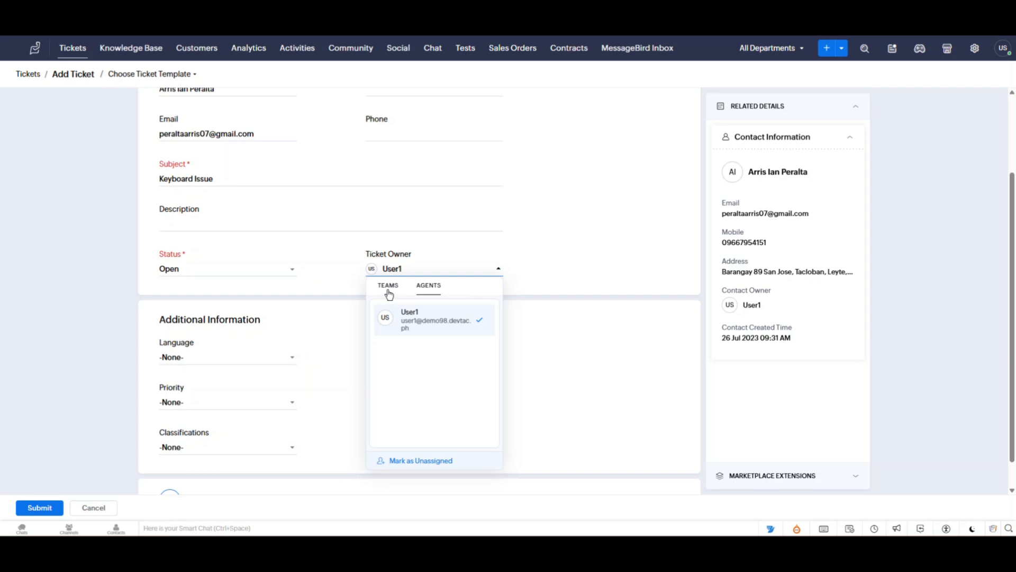
left_click(388, 288)
left_click(433, 286)
scroll(313, 263, "up", 2)
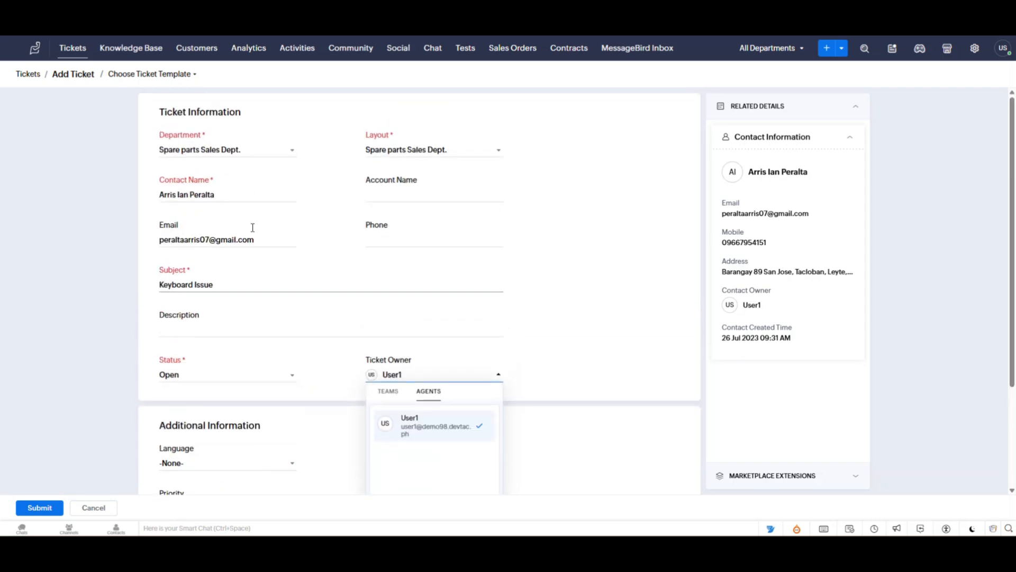
Change the ticket's department to Motorcycle Sales Dept. and set the ticket owner to Agent 1
left_click(249, 150)
left_click(212, 207)
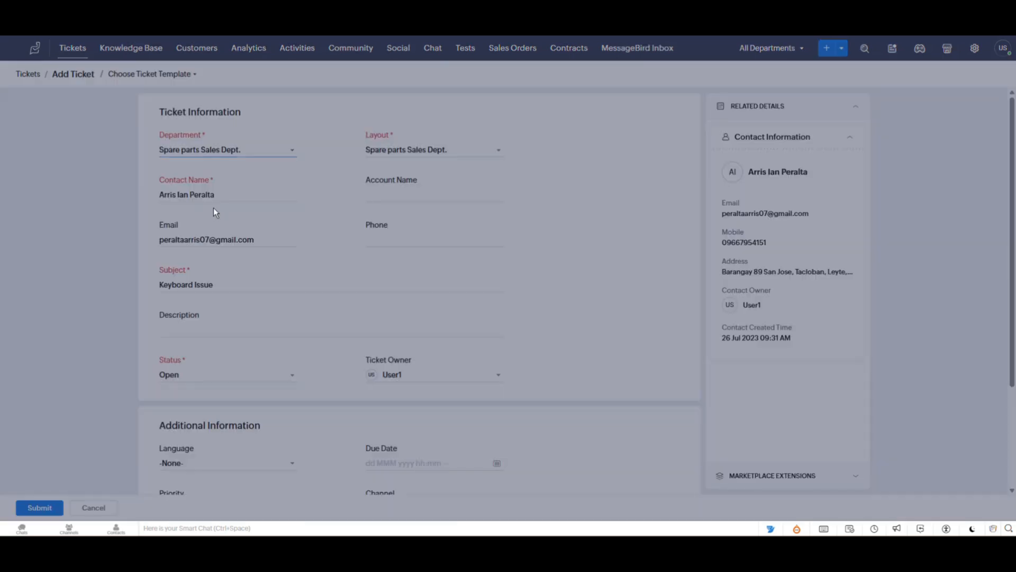
left_click(430, 131)
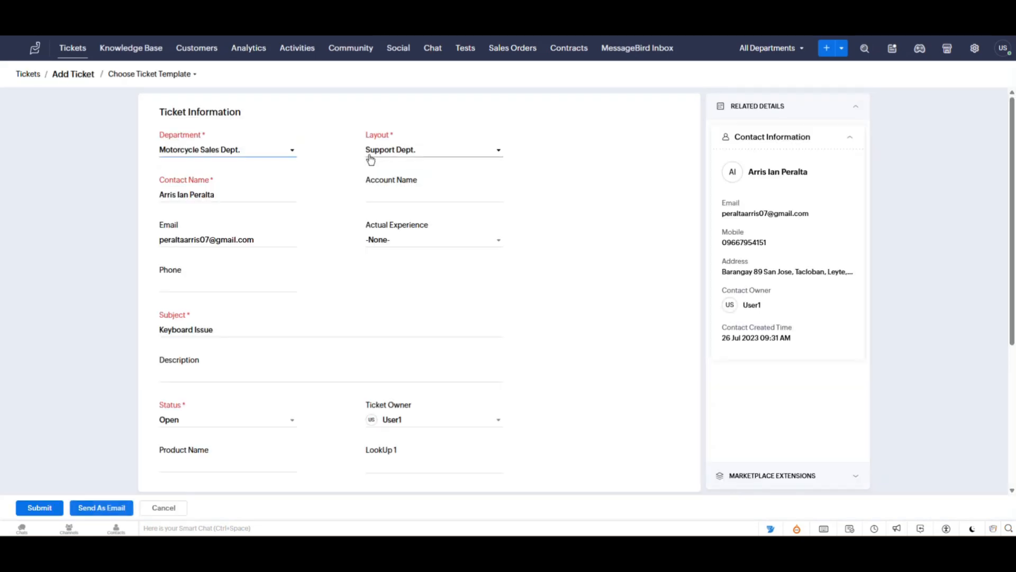
scroll(421, 338, "down", 1)
left_click(412, 313)
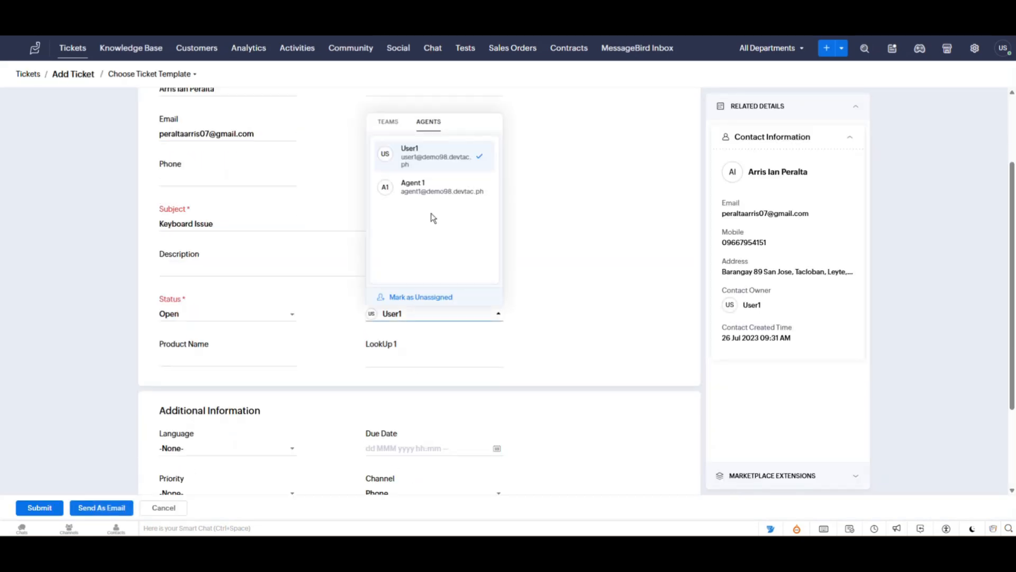
left_click(412, 187)
Review the ticket form's department and owner options, keep the chosen values, and submit the Keyboard Issue ticket
scroll(352, 265, "up", 2)
scroll(325, 270, "down", 4)
scroll(365, 310, "up", 4)
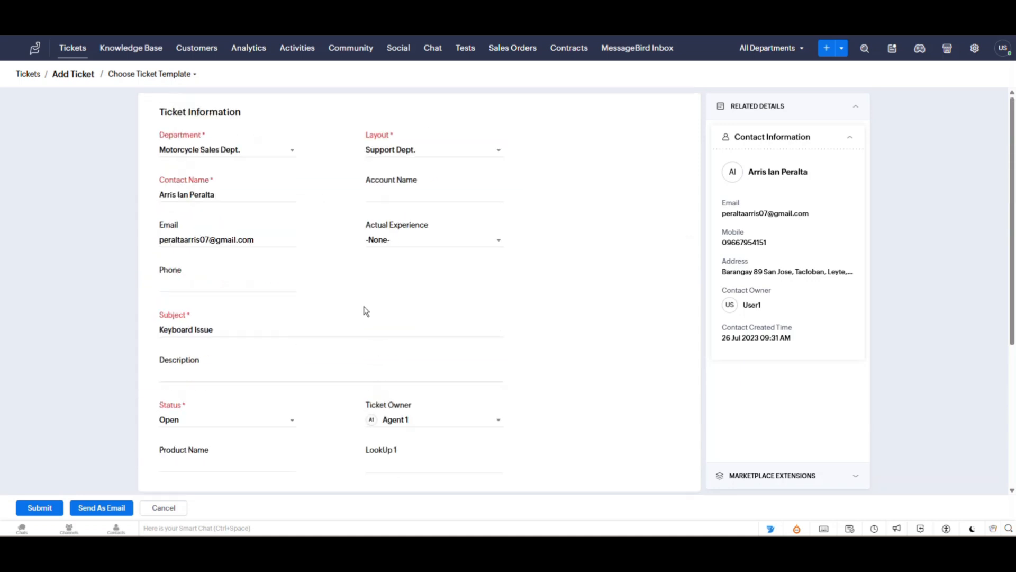
scroll(345, 313, "down", 4)
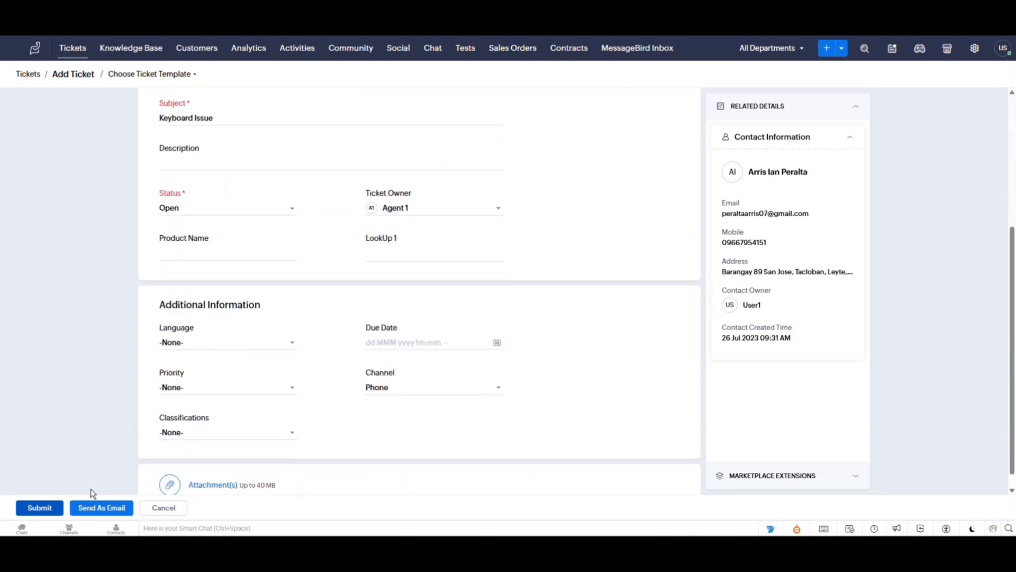
scroll(263, 377, "up", 4)
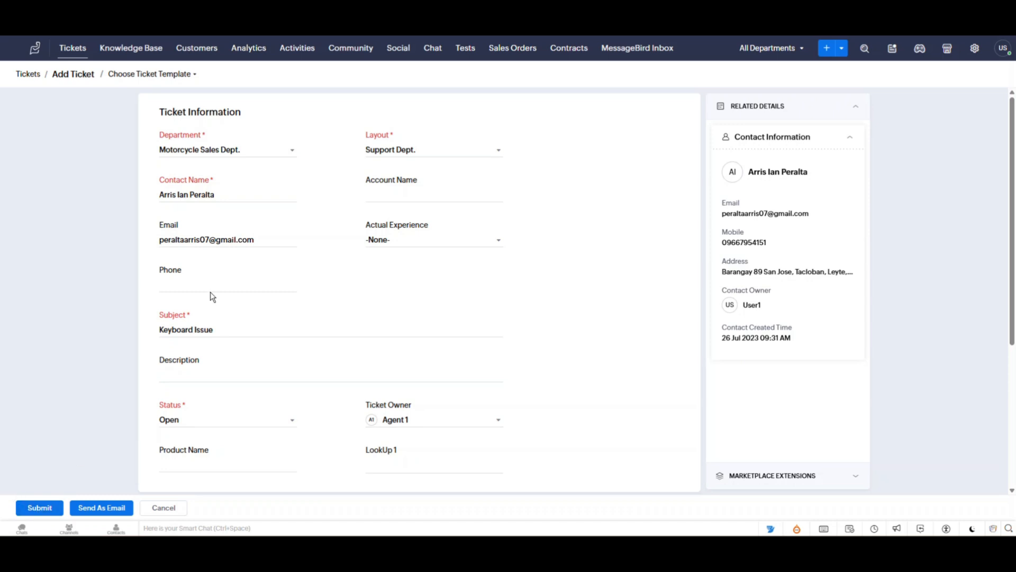
left_click(222, 153)
left_click(264, 157)
left_click(421, 426)
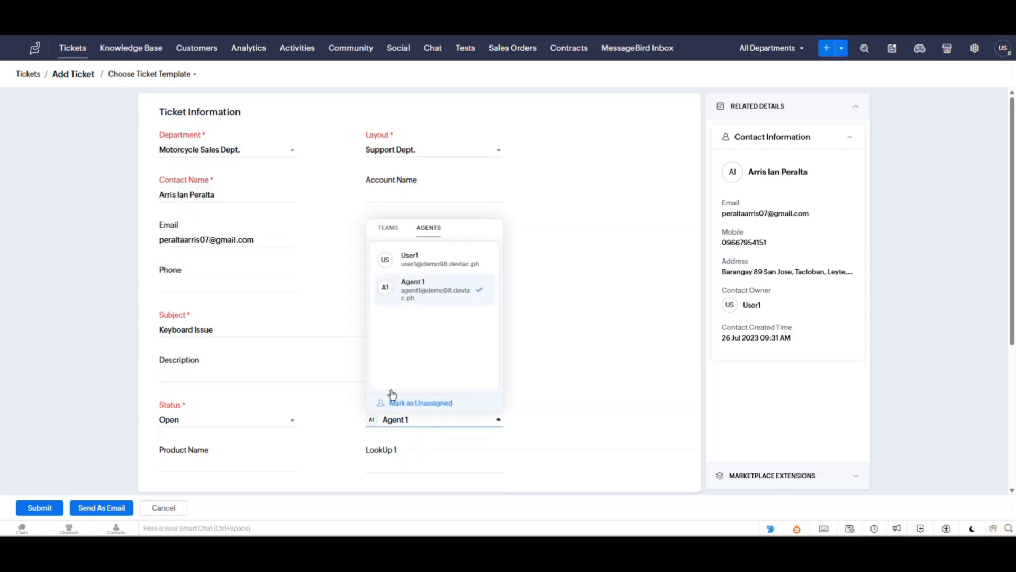
left_click(428, 426)
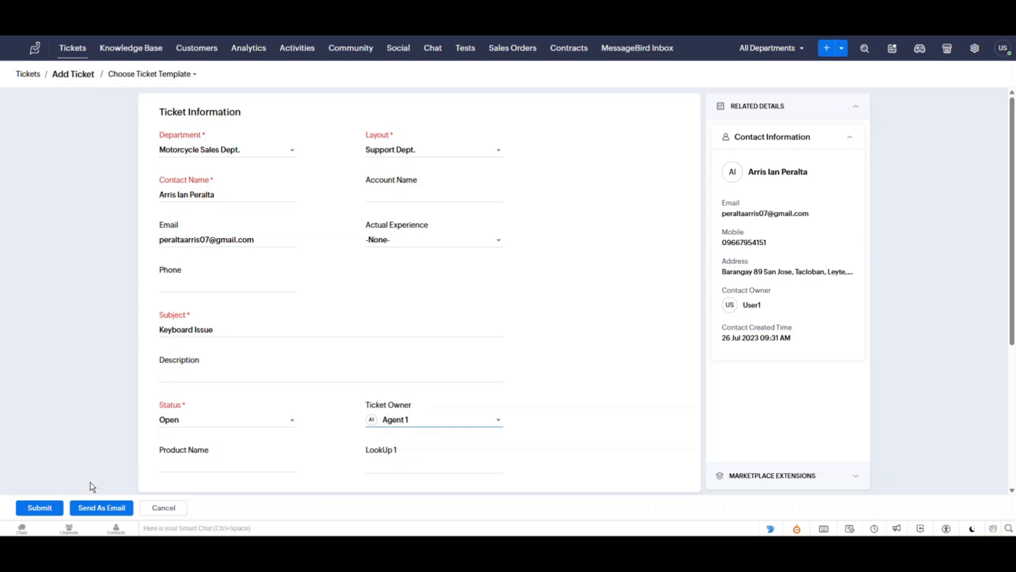
left_click(46, 512)
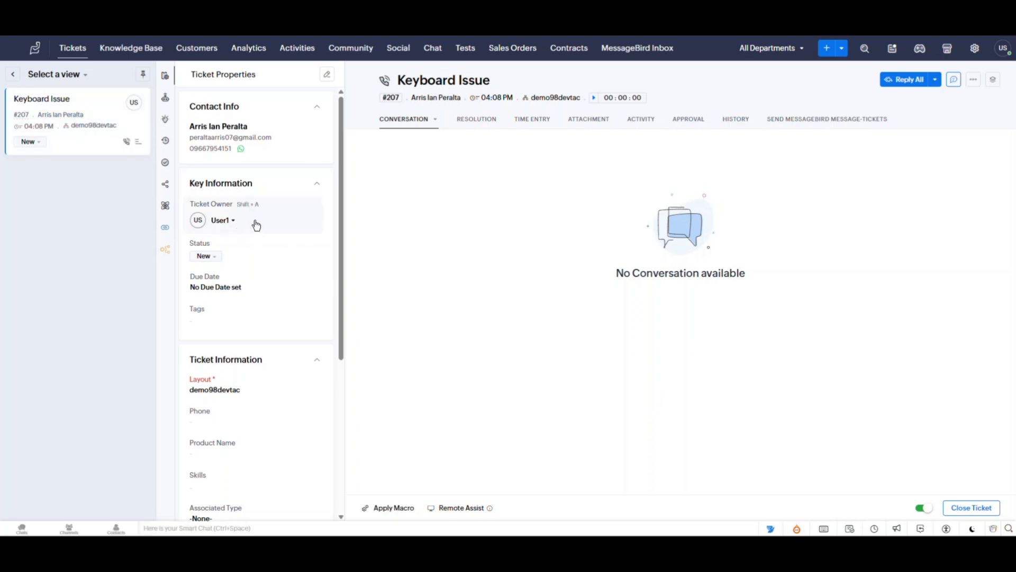
Examine the created ticket's department and owner fields, and compare them with the direct assignment rule DAv1
left_click(327, 75)
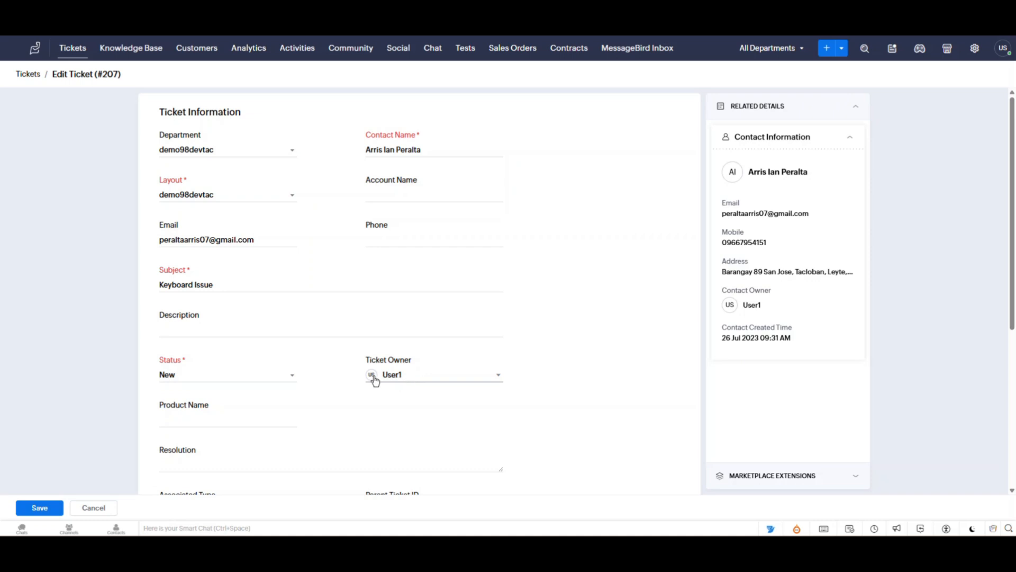
left_click(974, 48)
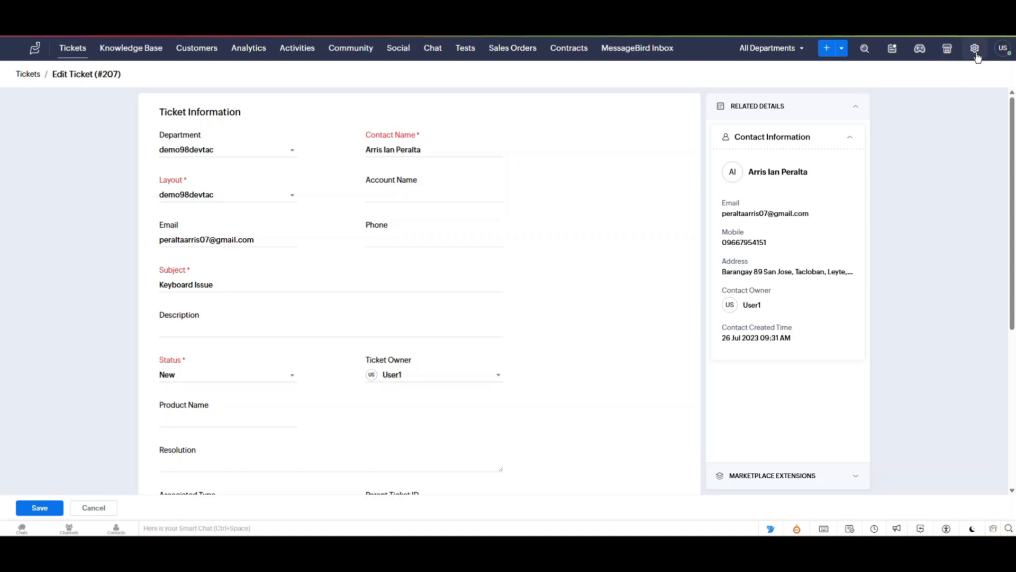
left_click(306, 349)
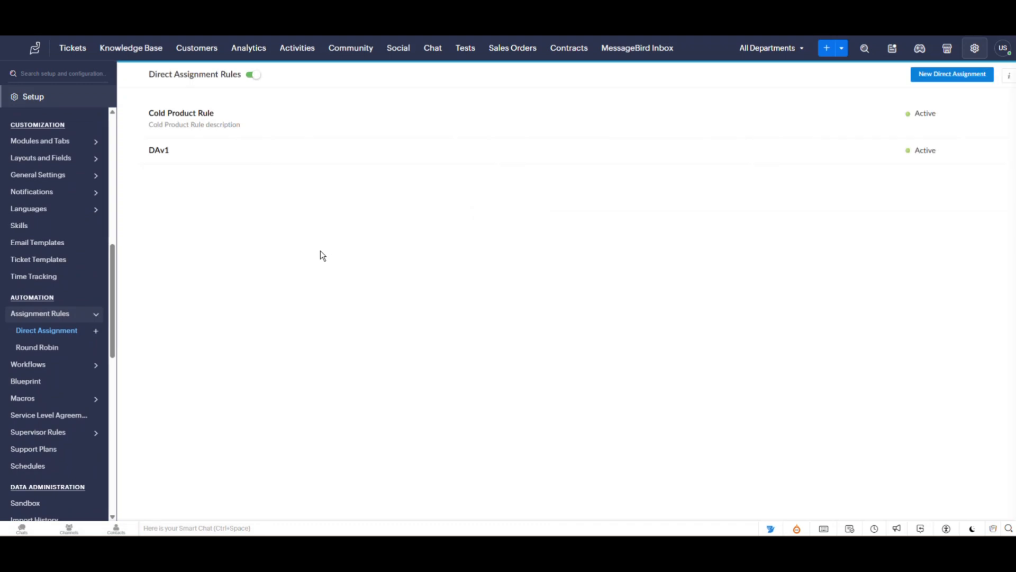
left_click(159, 152)
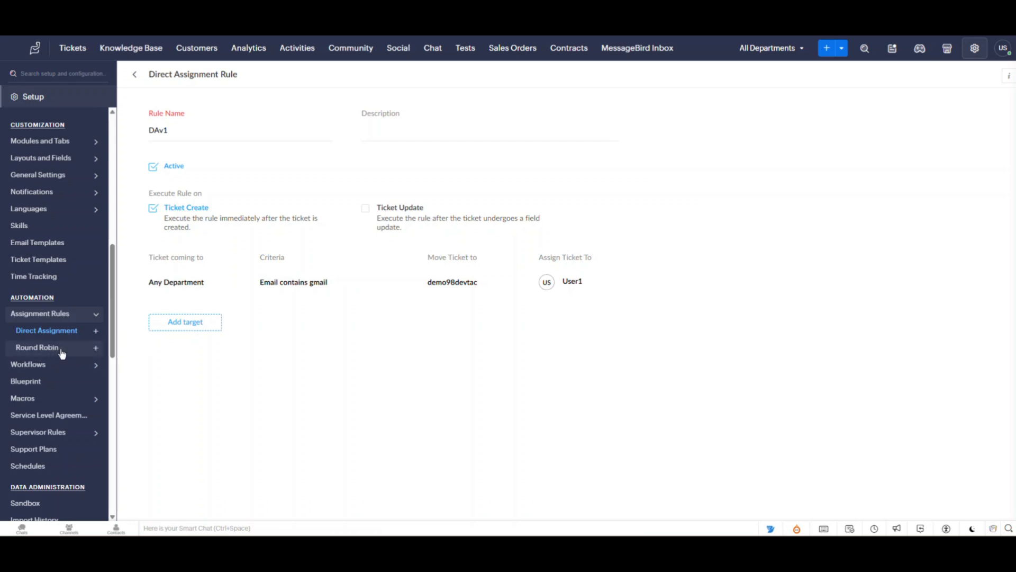
Start a new round robin assignment rule for the demo98devtac department and name it RBin v1
left_click(83, 354)
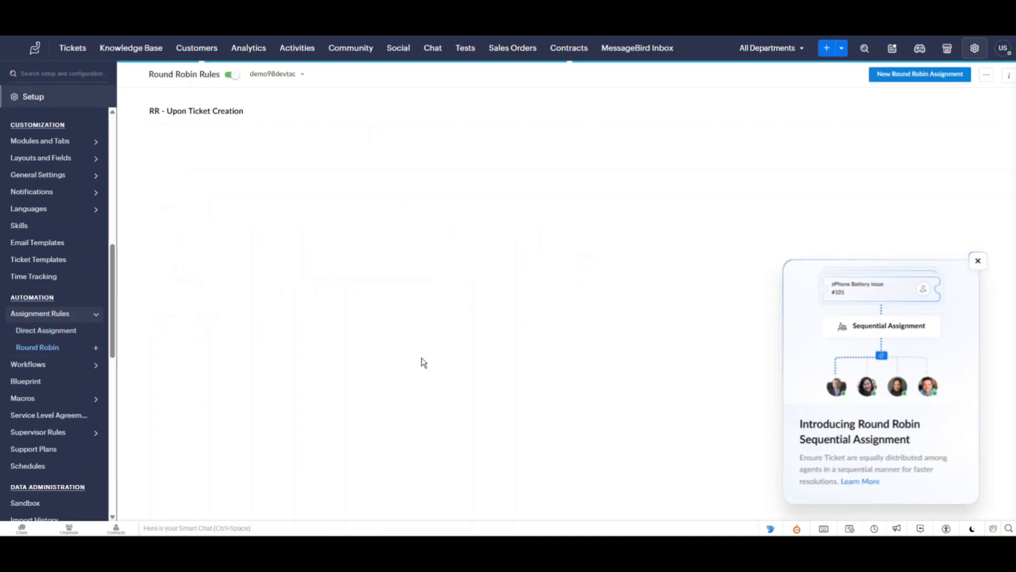
left_click(979, 266)
left_click(921, 76)
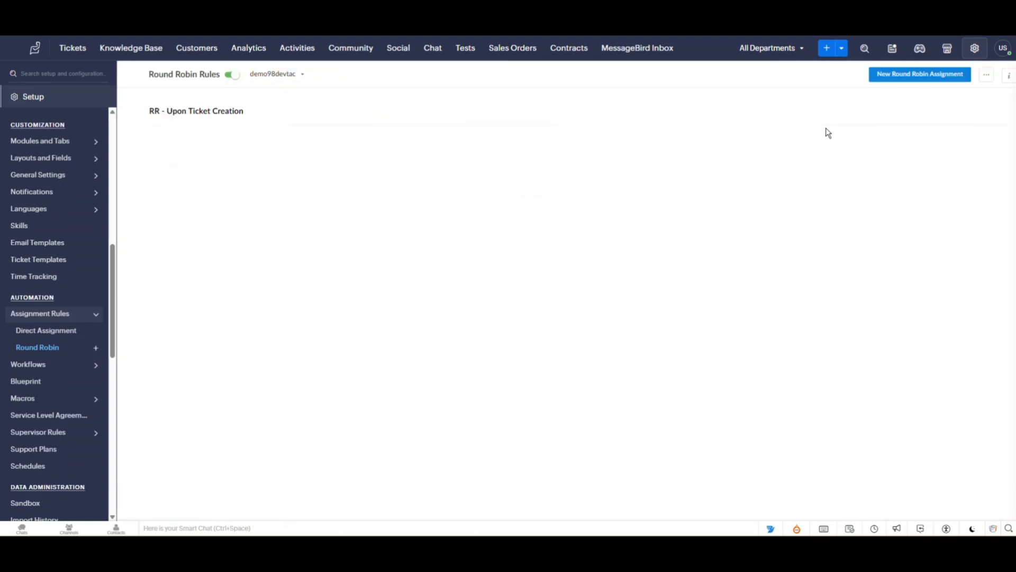
left_click(901, 80)
left_click(213, 135)
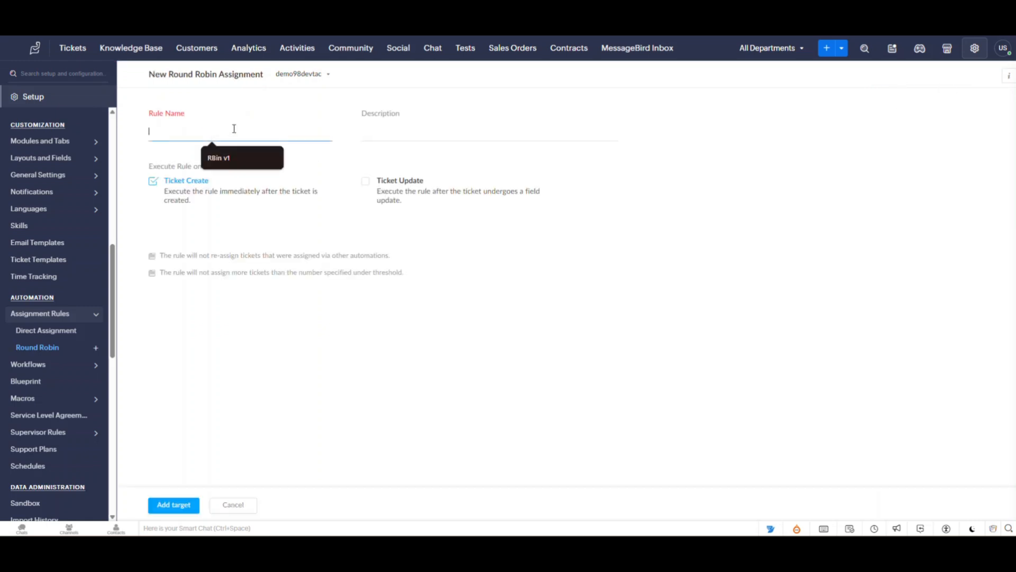
left_click(228, 157)
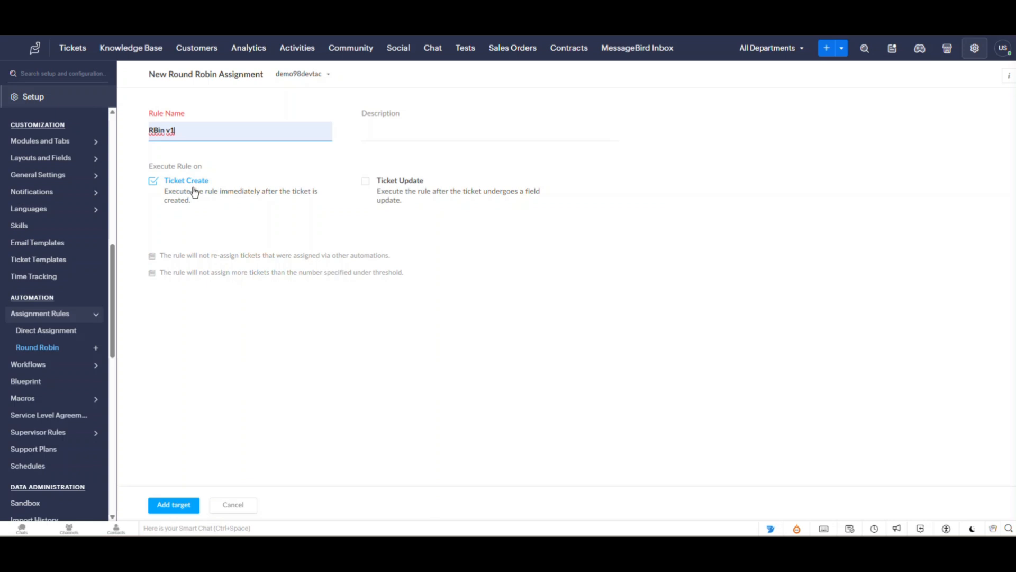
Add a target to the round robin rule with the criteria Email contains "yahoo"
left_click(171, 507)
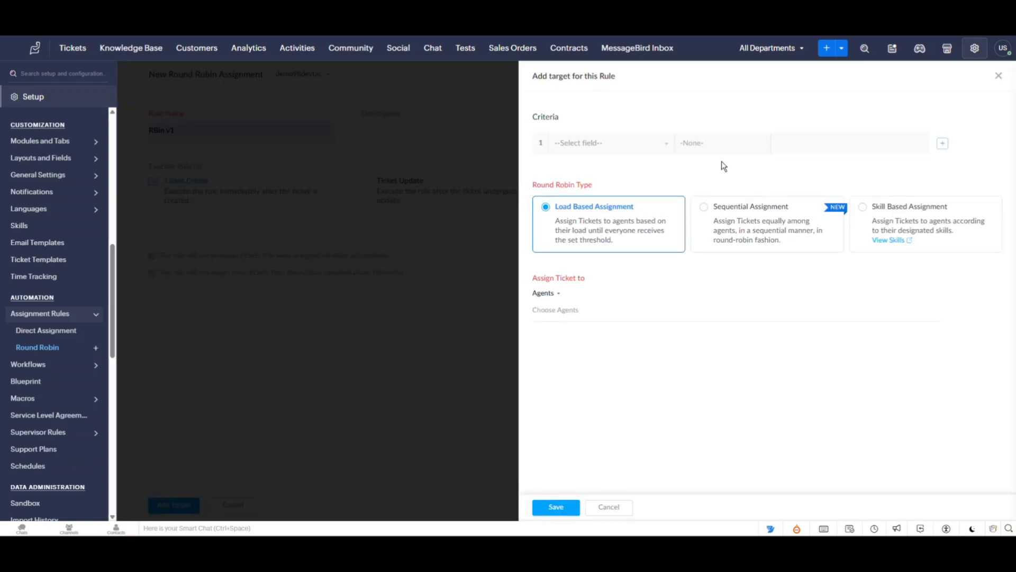
left_click(638, 147)
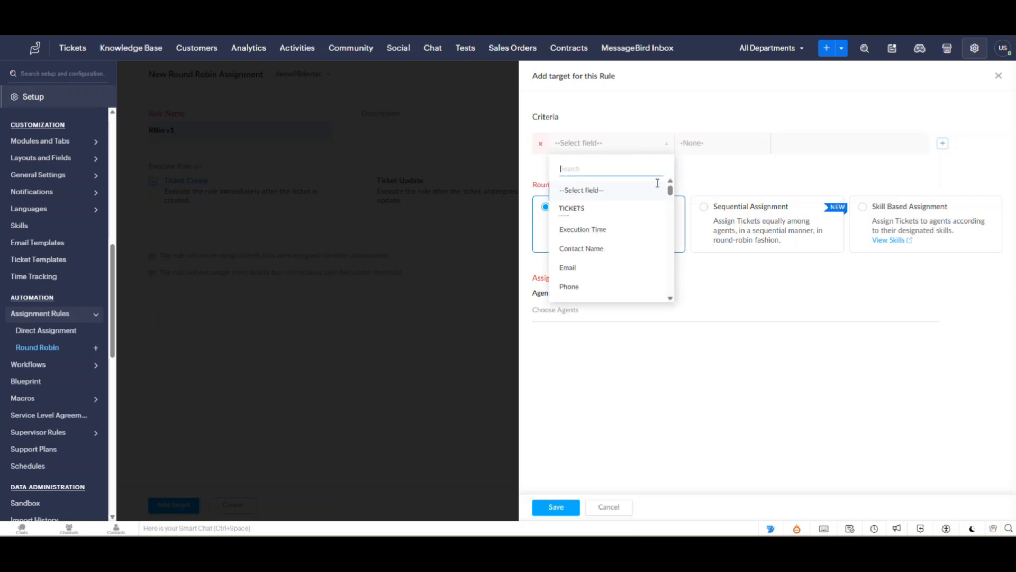
left_click(590, 269)
left_click(713, 152)
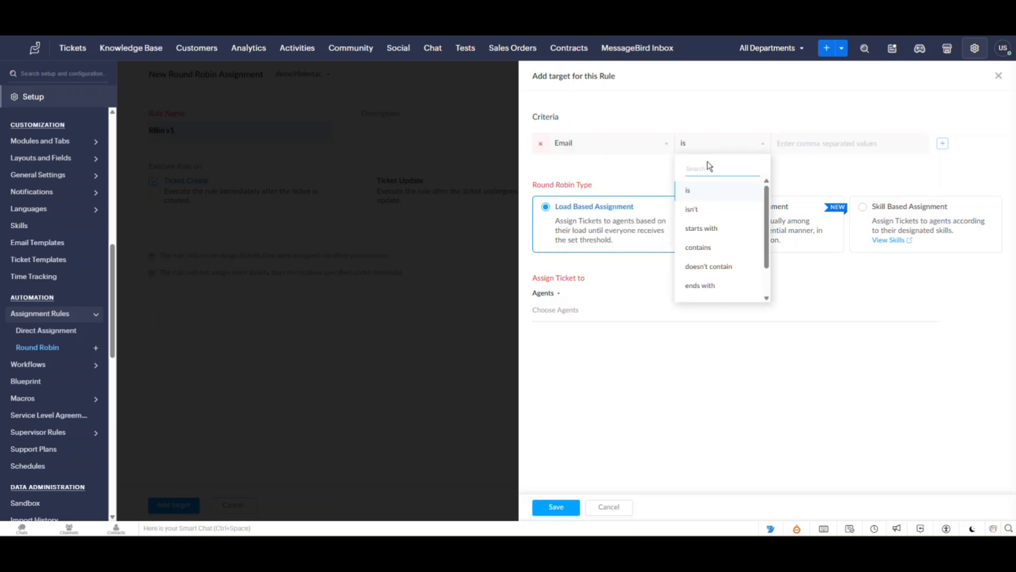
type("con")
left_click(722, 192)
type("yahoo")
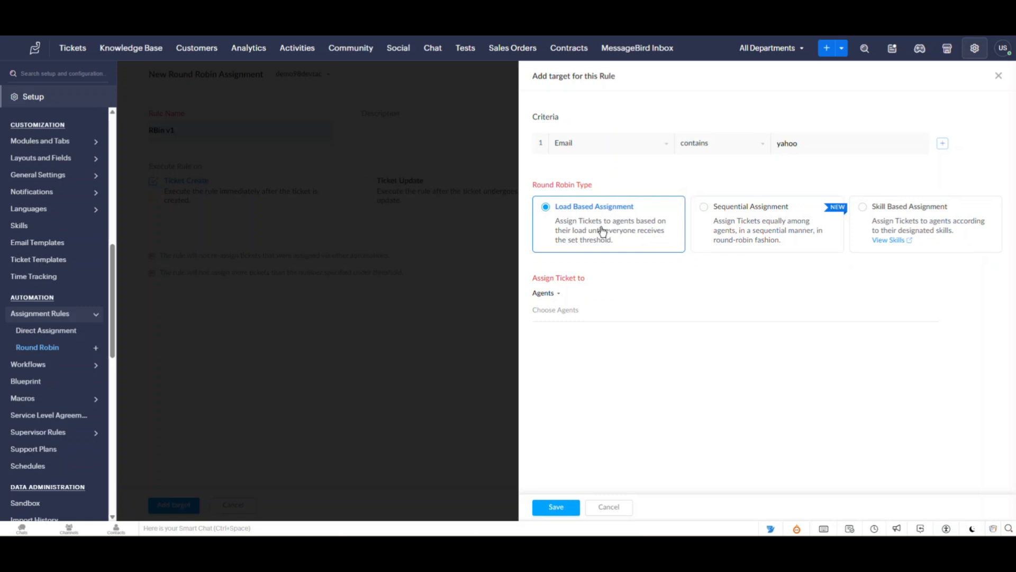
Set the target to assign tickets to a team instead of agents, and choose the Sales team
left_click(557, 295)
left_click(561, 339)
left_click(562, 313)
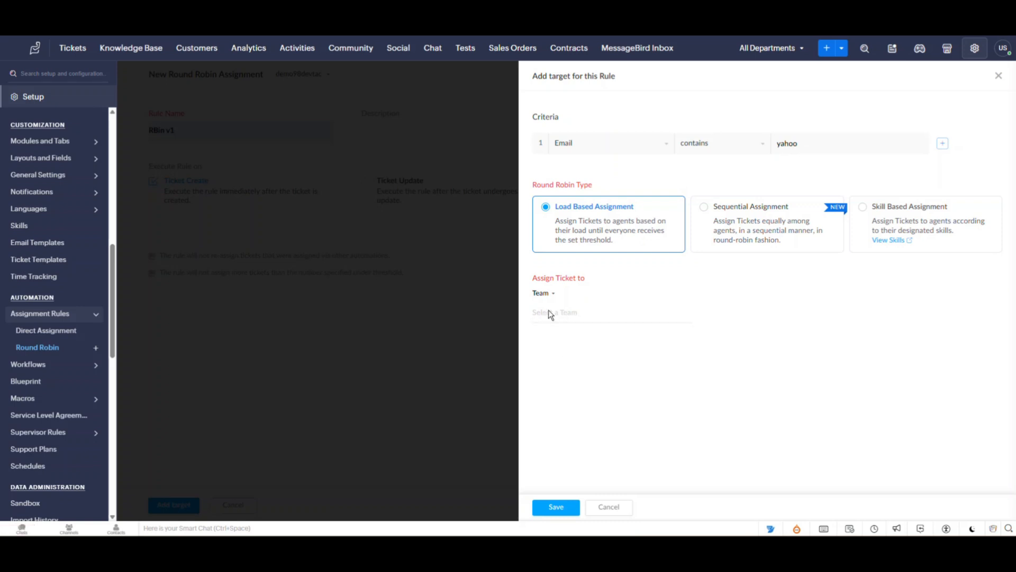
left_click(580, 314)
left_click(582, 377)
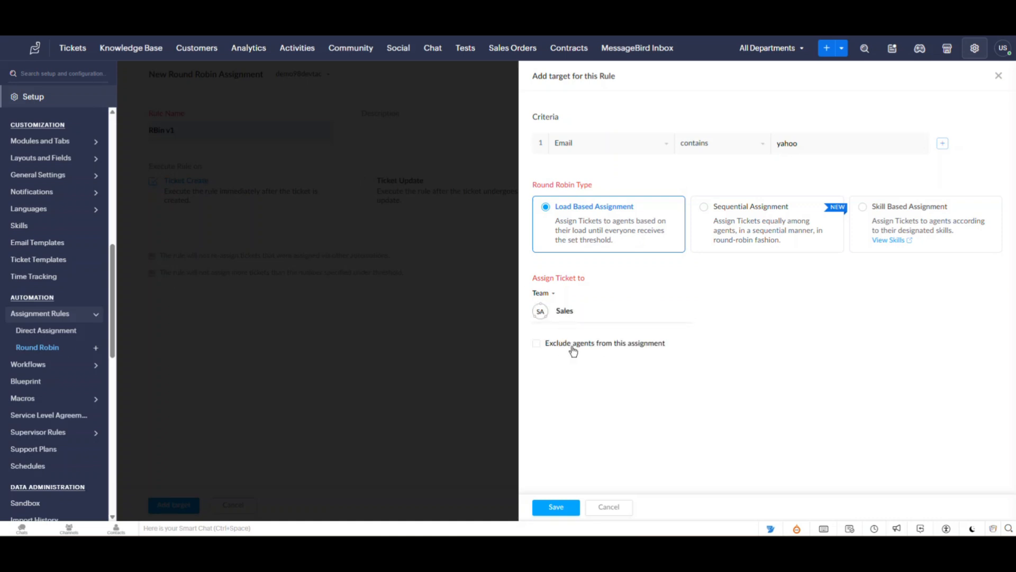
left_click(536, 344)
left_click(556, 364)
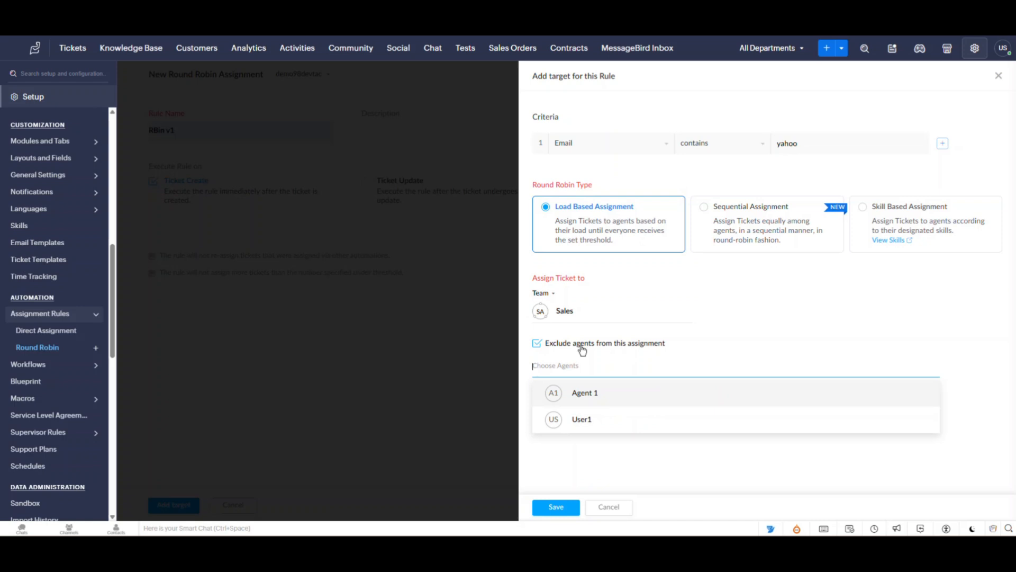
left_click(537, 344)
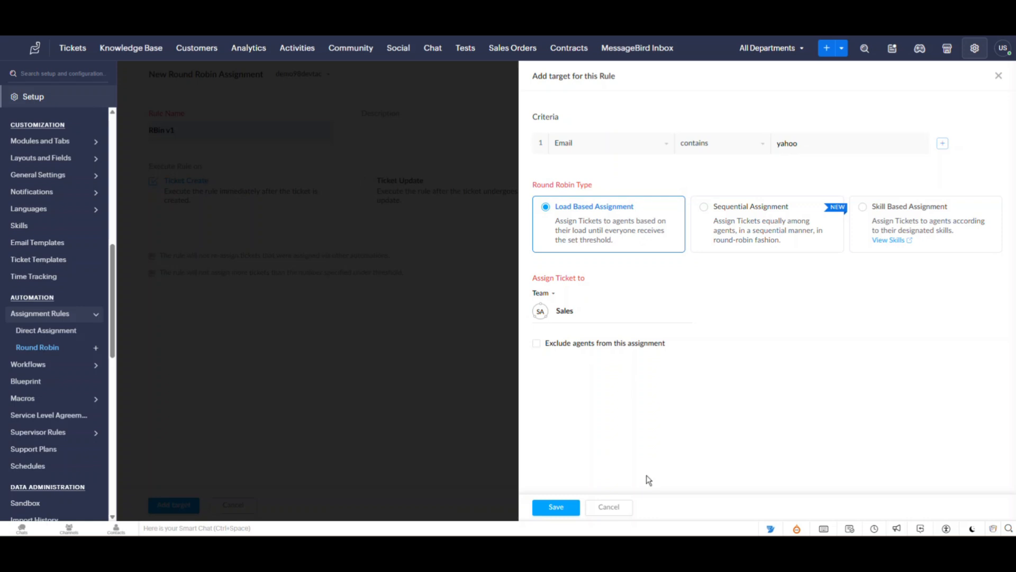
Save the round robin rule's target
left_click(556, 508)
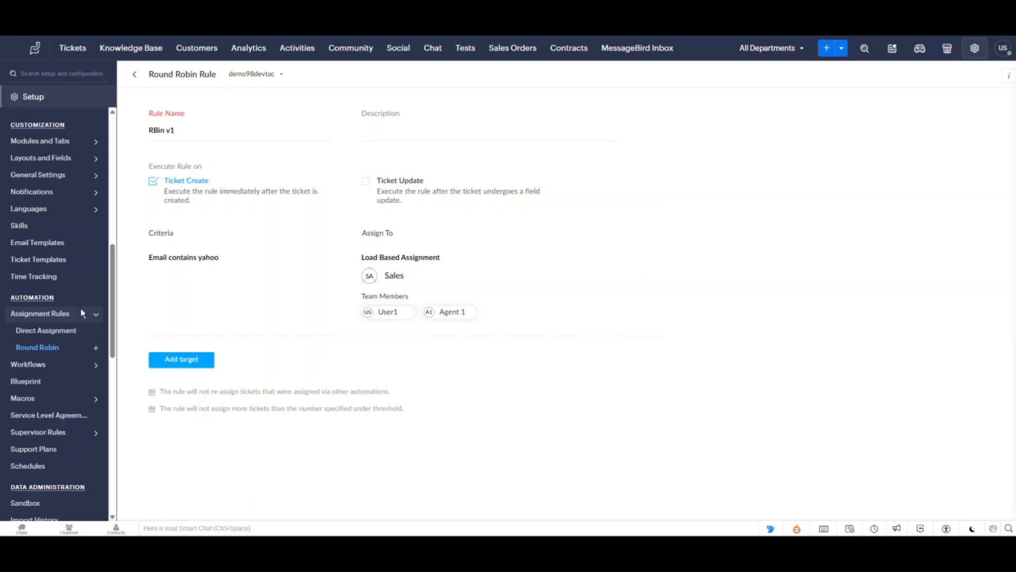
Select the first three tickets in the All Departments ticket list
mouse_move(508, 331)
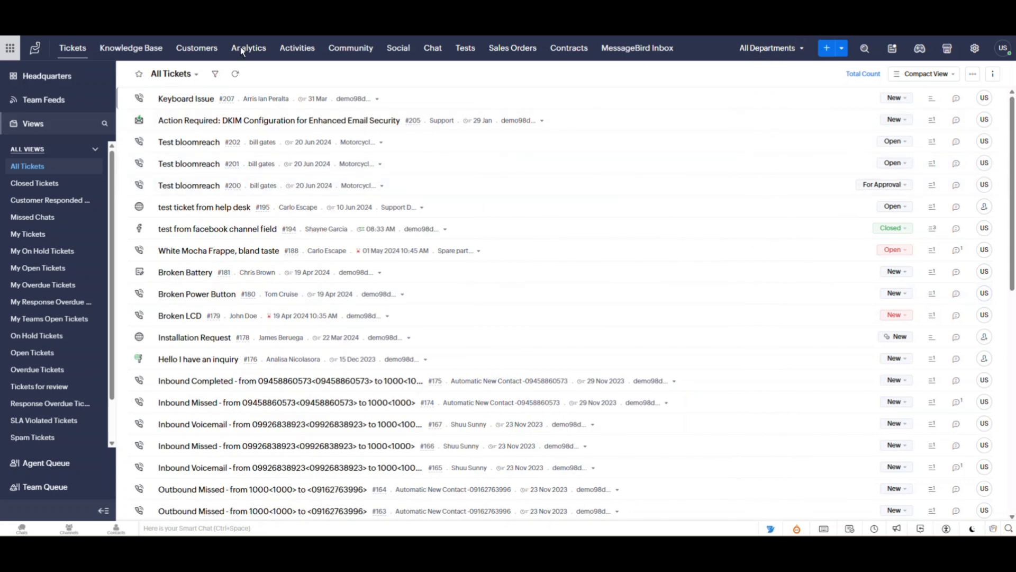
left_click(139, 98)
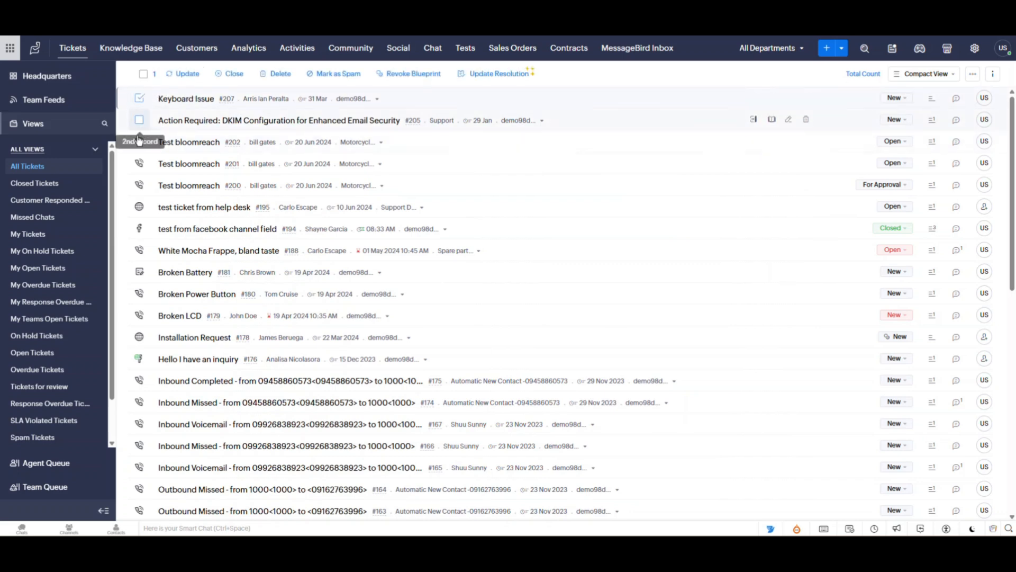
left_click(139, 120)
left_click(139, 142)
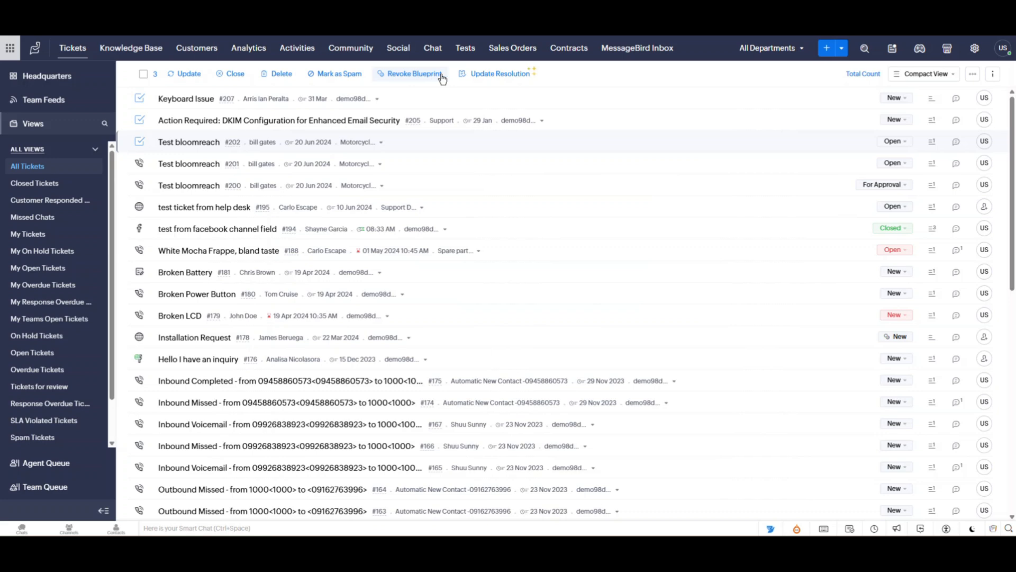
Switch the ticket list to the demo98devtac department
left_click(770, 53)
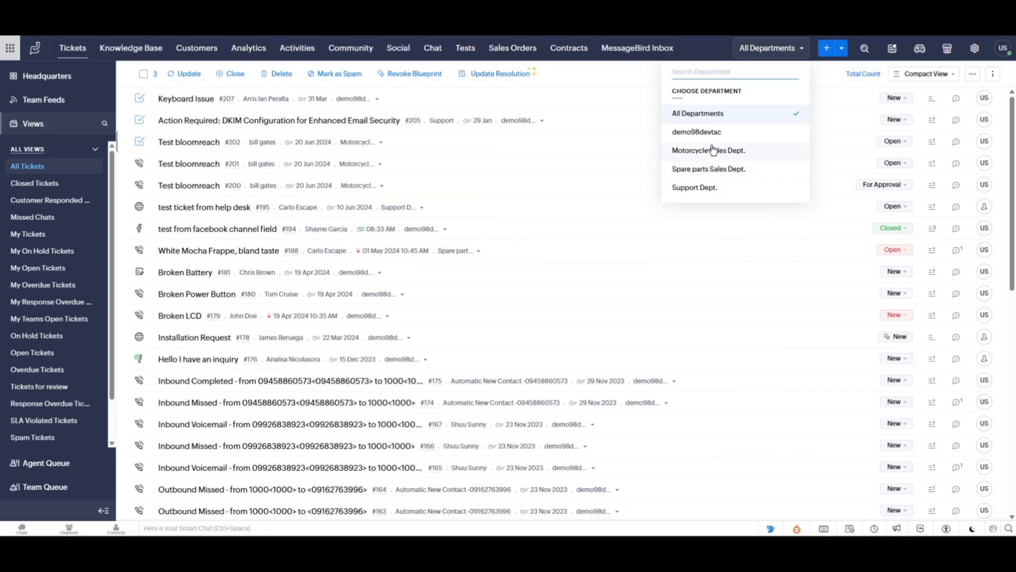
left_click(705, 170)
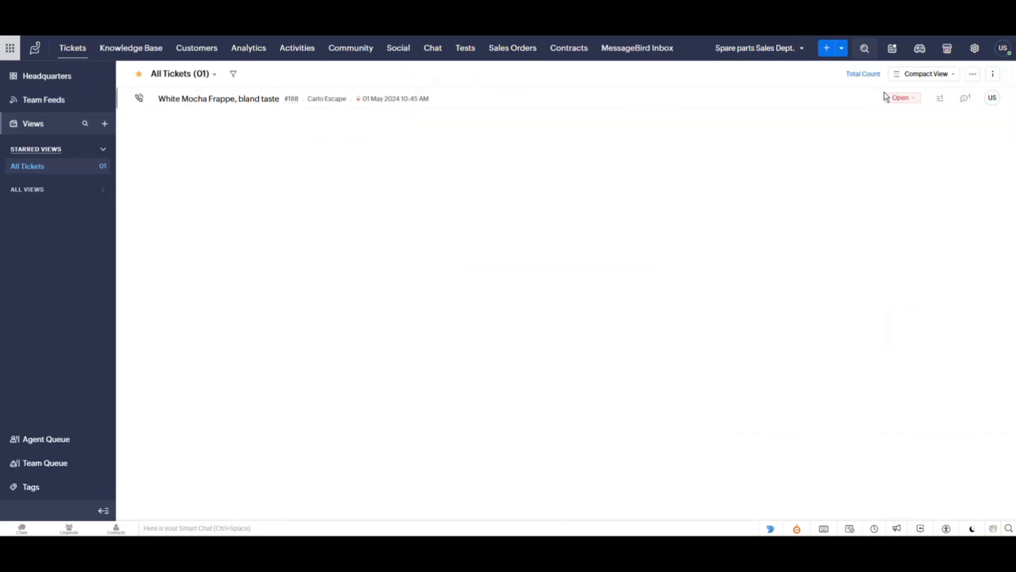
left_click(785, 43)
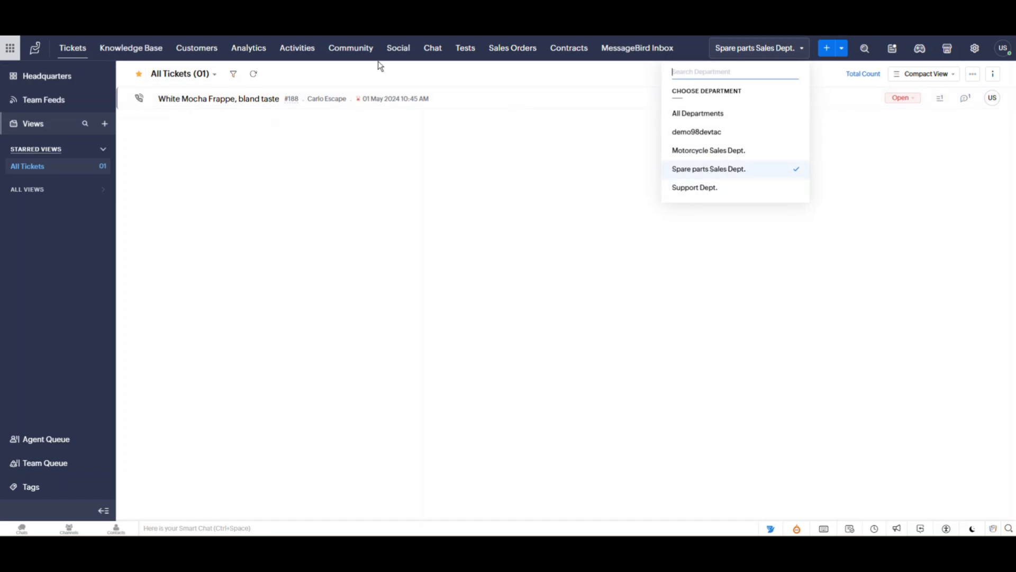
left_click(726, 133)
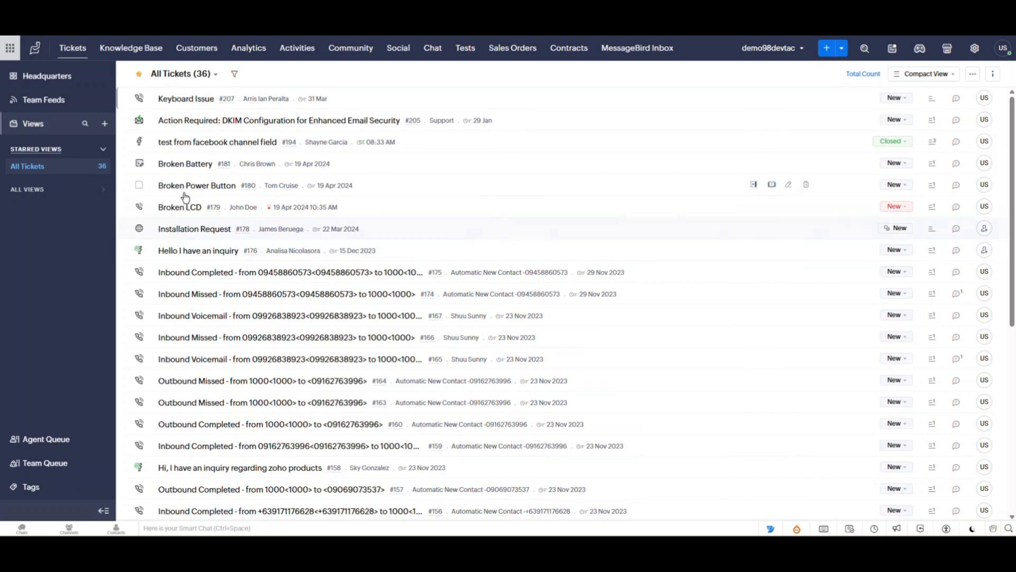
Select the Broken Battery, Broken Power Button and Broken LCD tickets and start merging them
left_click(140, 168)
left_click(139, 185)
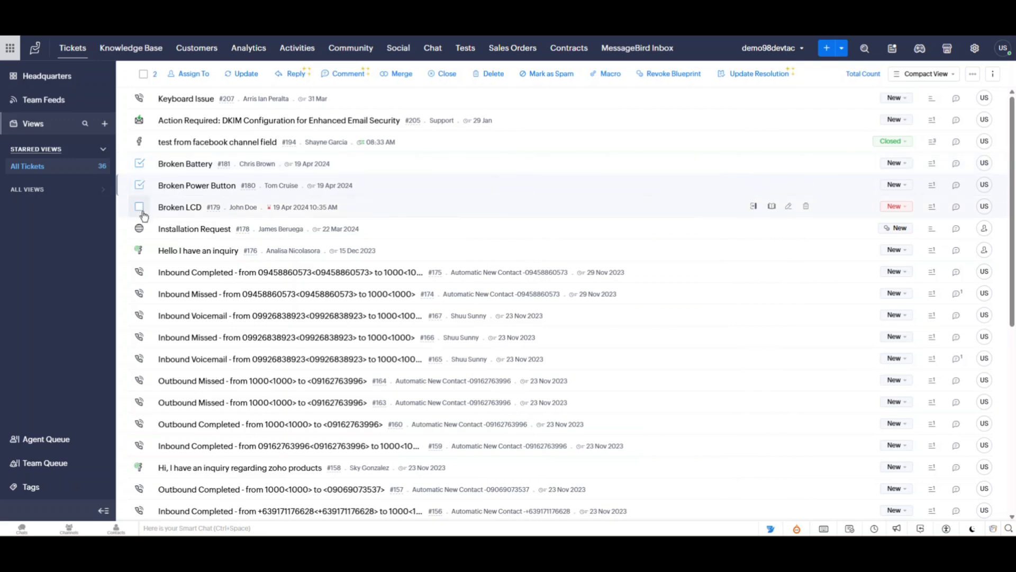
left_click(140, 208)
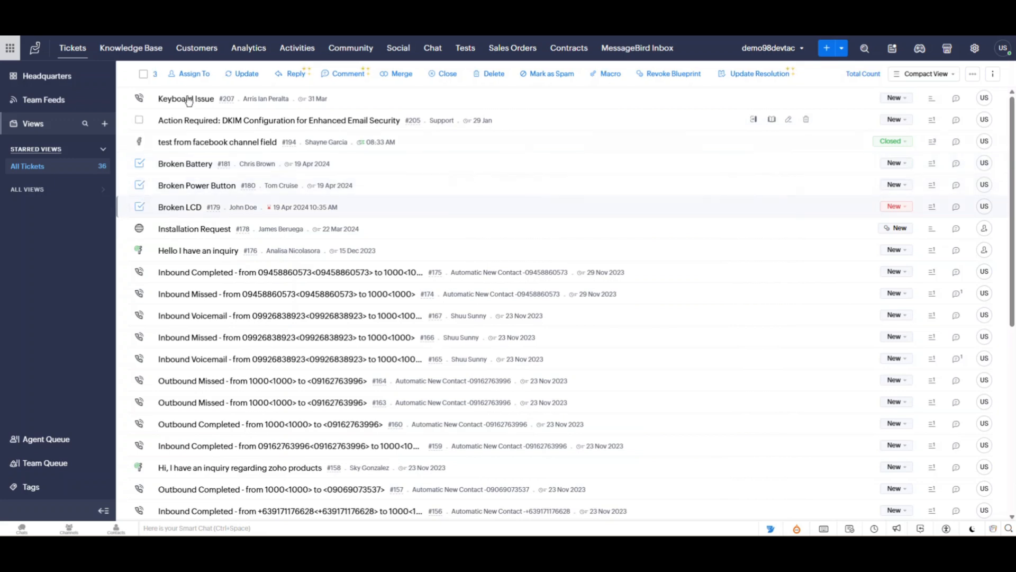
left_click(403, 75)
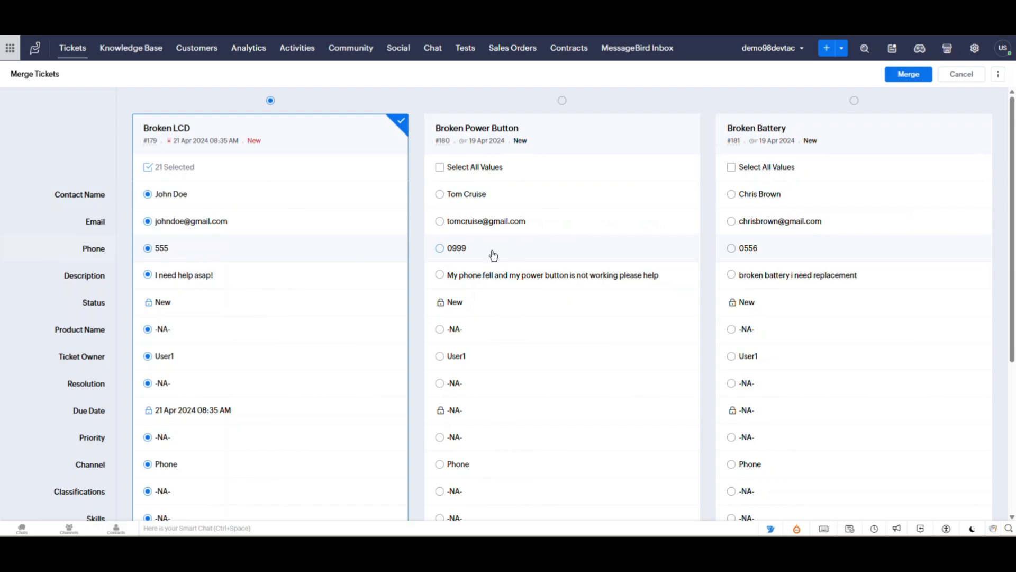
Keep the phone and description values from the Broken Power Button ticket for the merged ticket
left_click(439, 249)
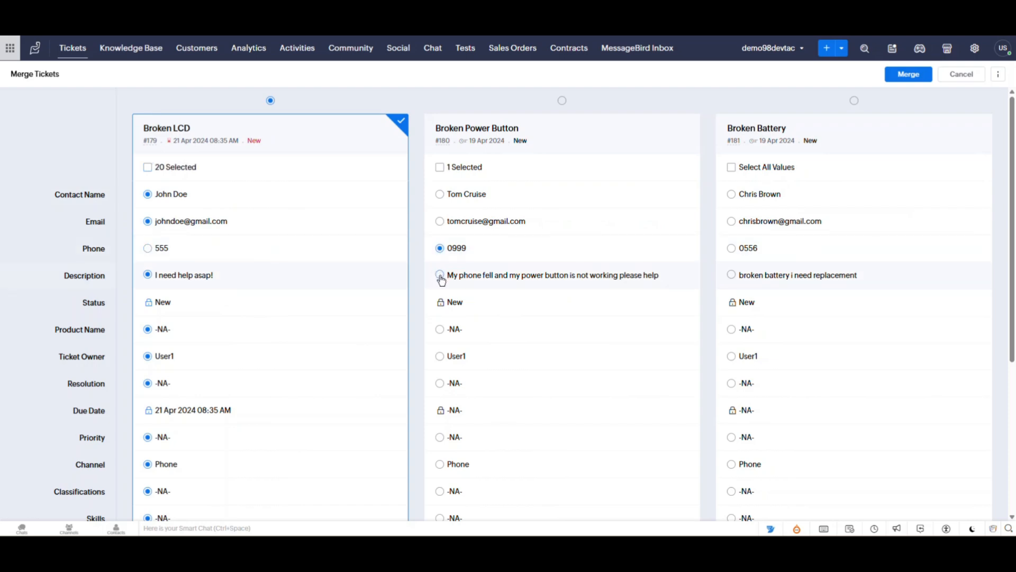
left_click(440, 275)
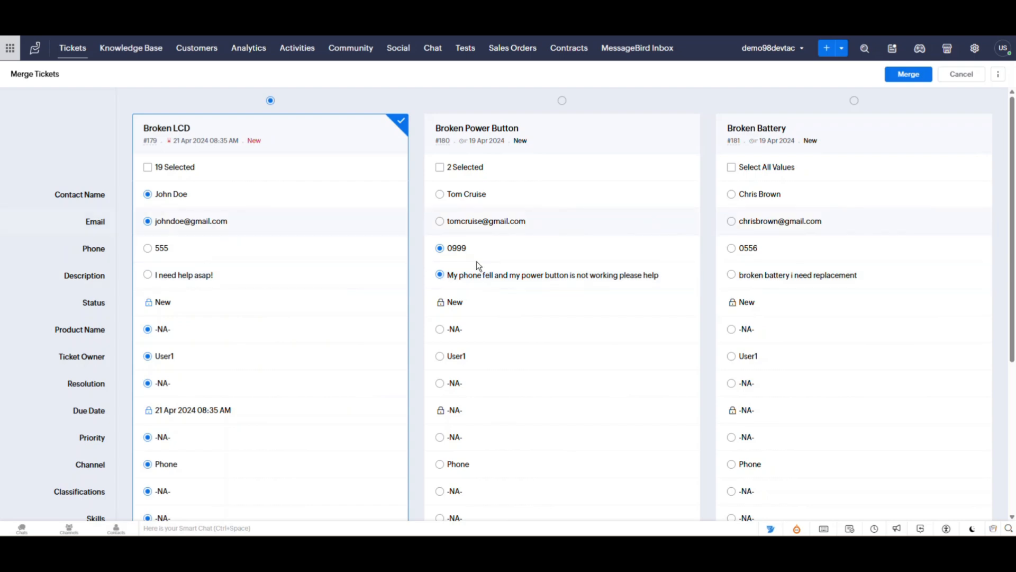
scroll(510, 267, "down", 2)
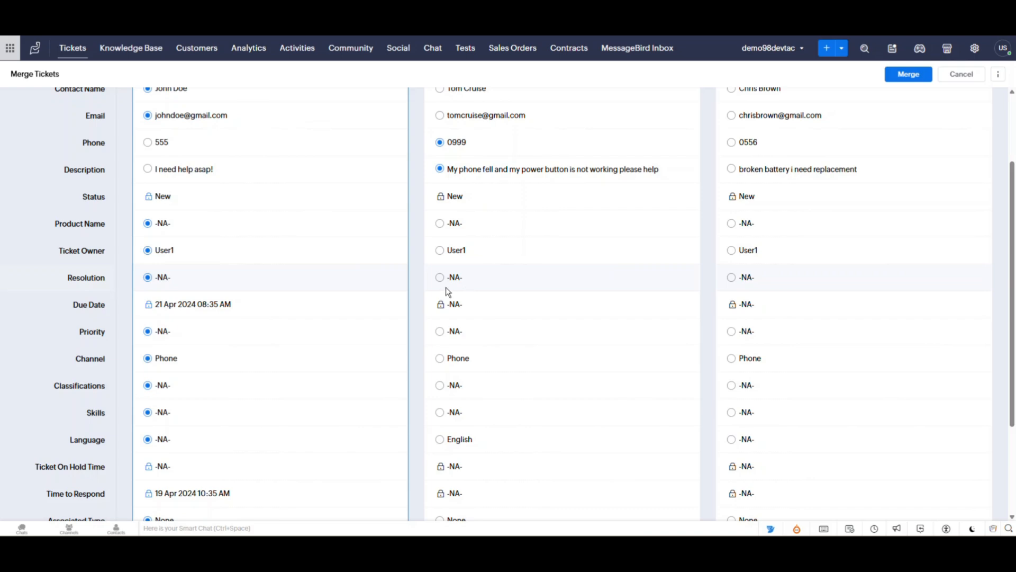
scroll(464, 315, "down", 3)
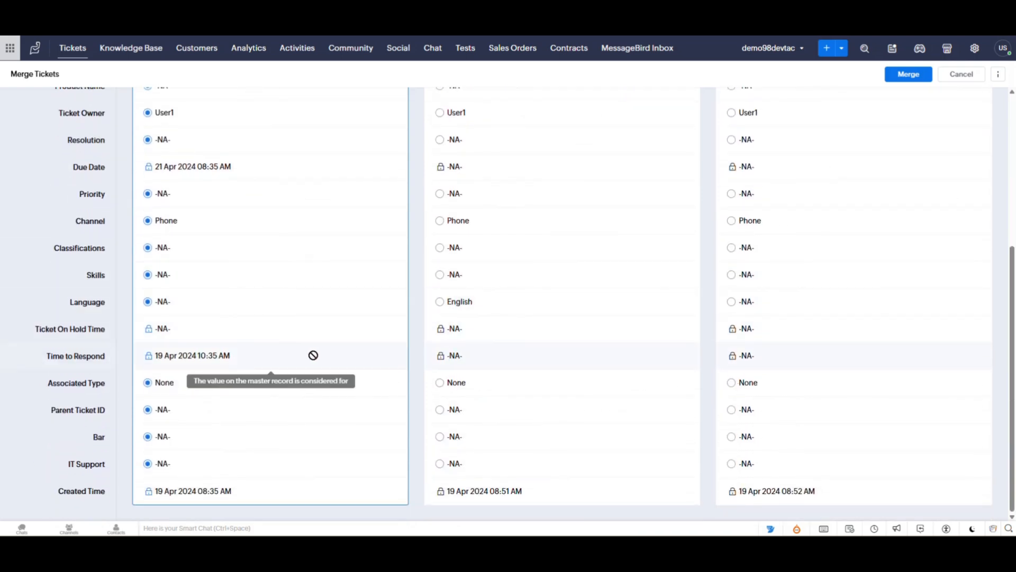
scroll(488, 387, "up", 2)
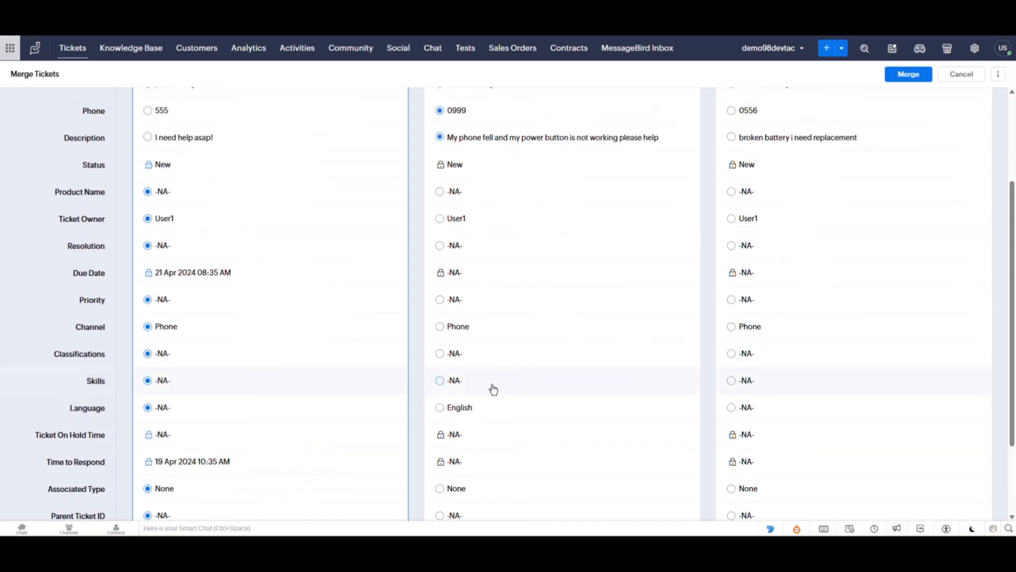
scroll(491, 387, "down", 2)
scroll(492, 387, "up", 3)
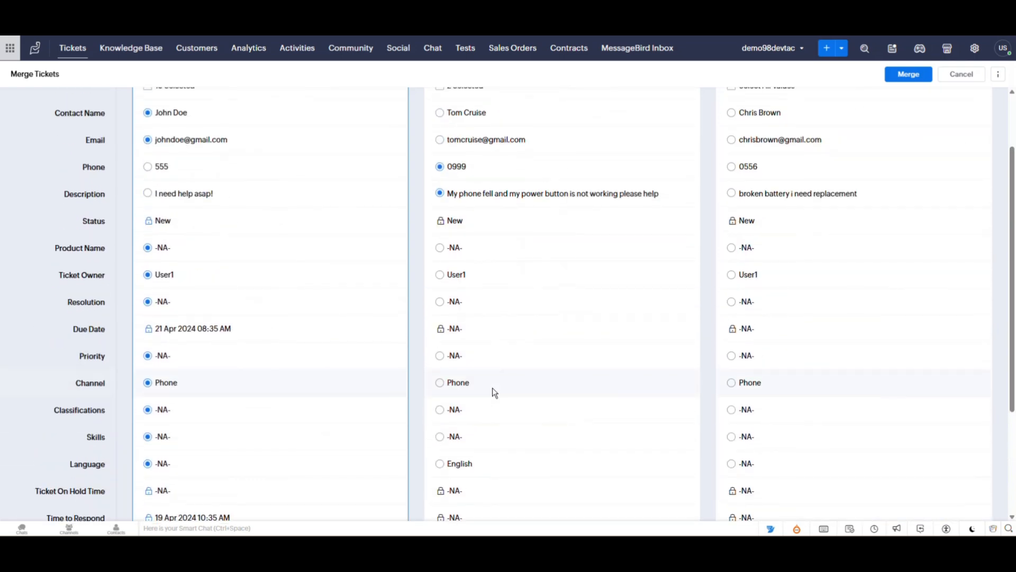
Keep the channel and email values from the Broken Battery ticket for the merged ticket
scroll(492, 387, "up", 2)
scroll(720, 355, "down", 3)
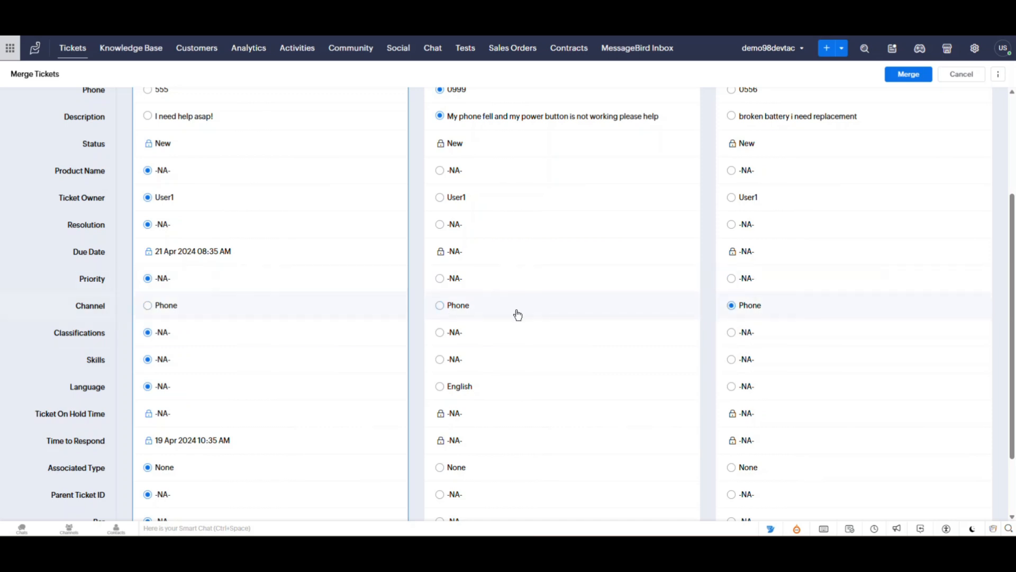
scroll(697, 312, "down", 2)
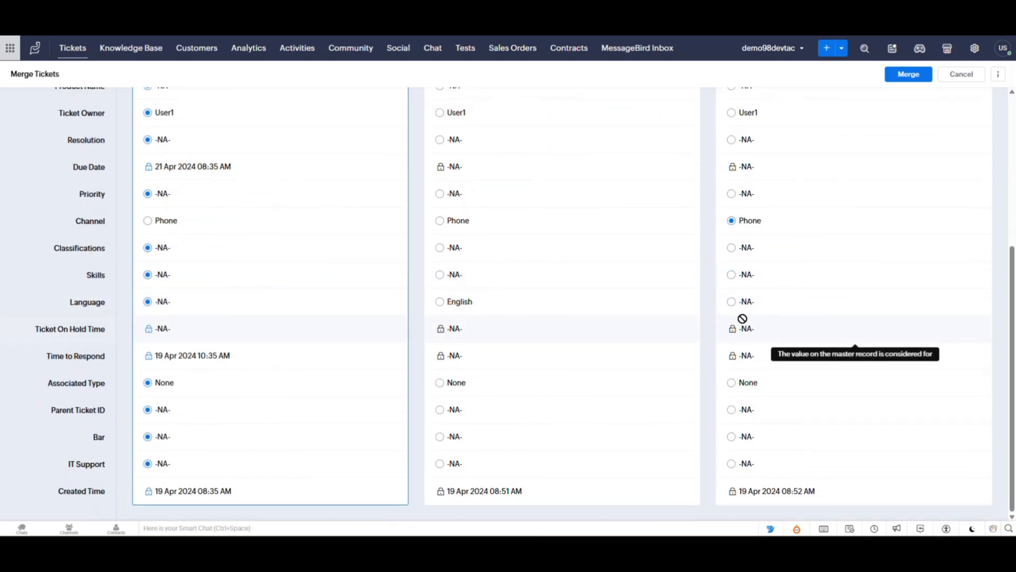
scroll(735, 281, "up", 4)
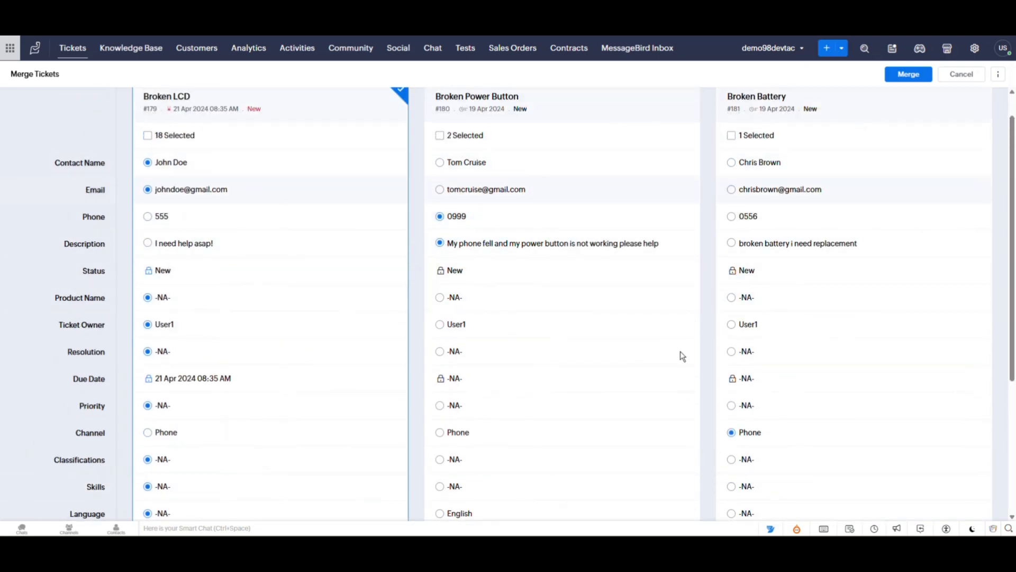
scroll(855, 274, "up", 1)
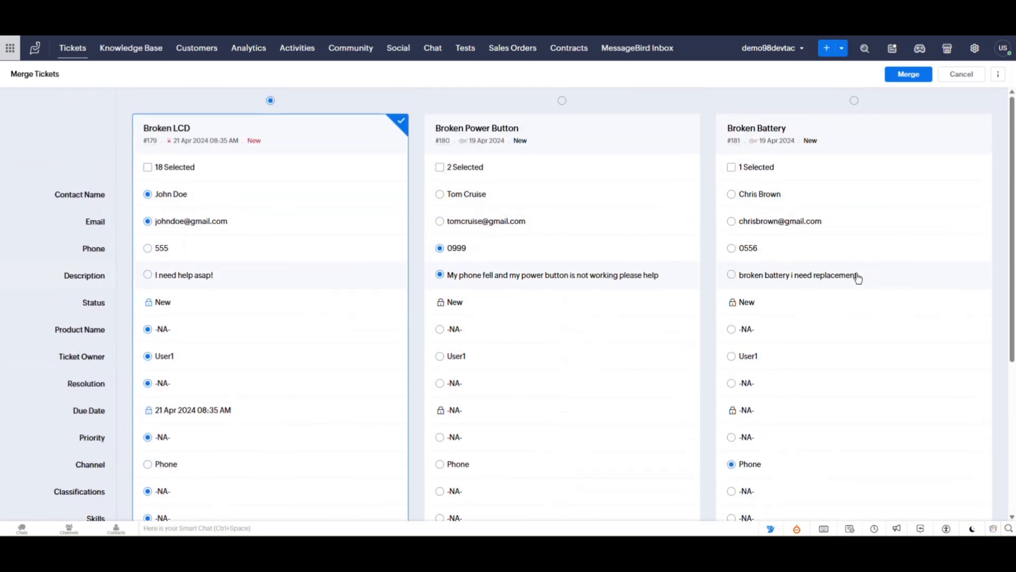
left_click(732, 222)
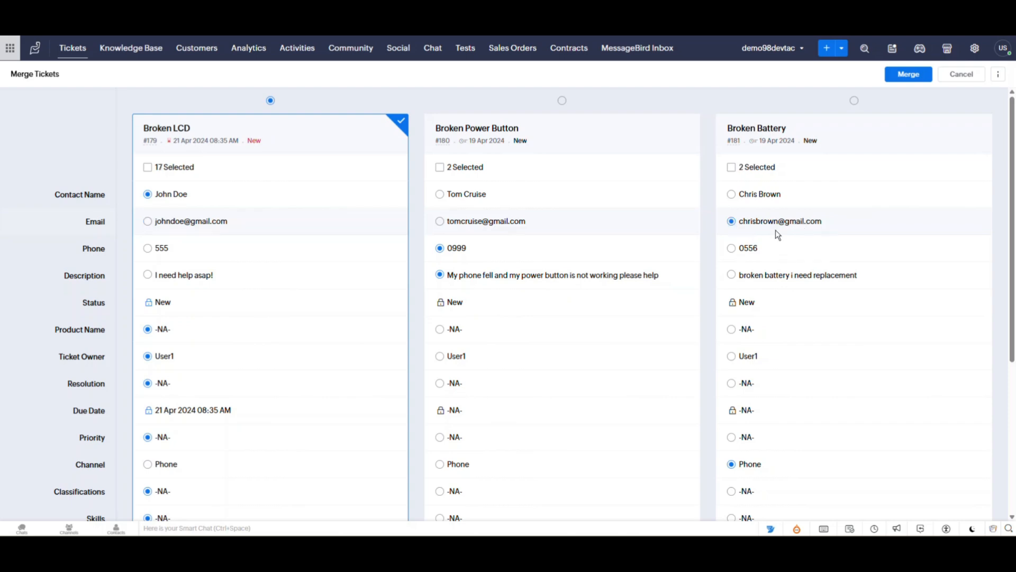
Merge the three tickets with Broken LCD as the master ticket and confirm the merge
scroll(538, 313, "down", 4)
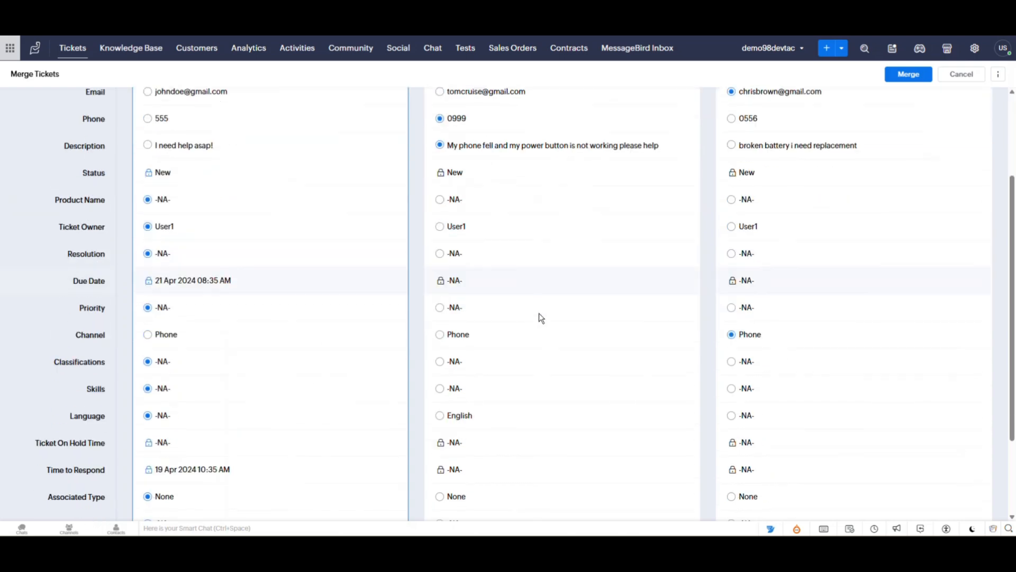
scroll(539, 313, "down", 4)
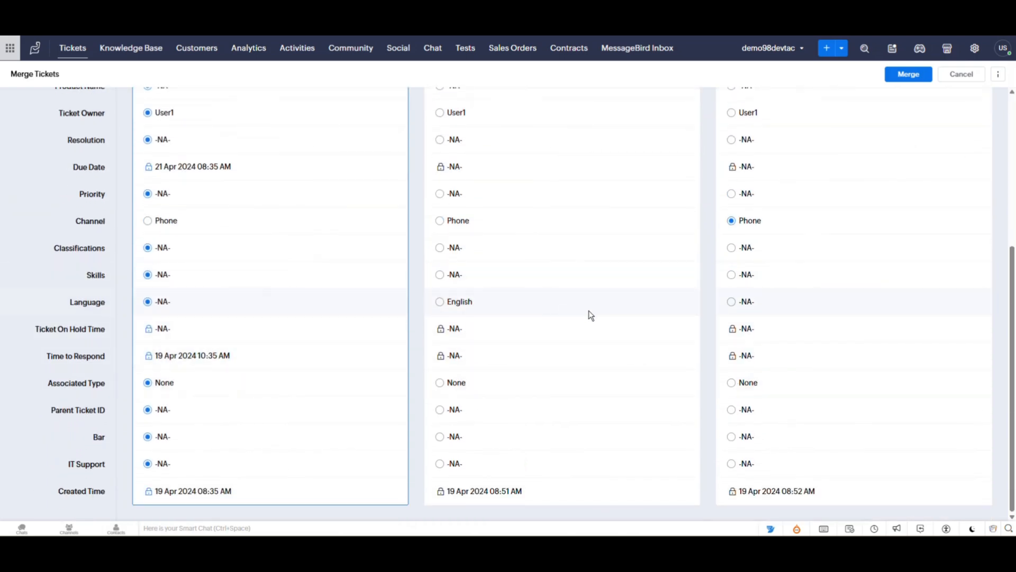
scroll(678, 293, "up", 8)
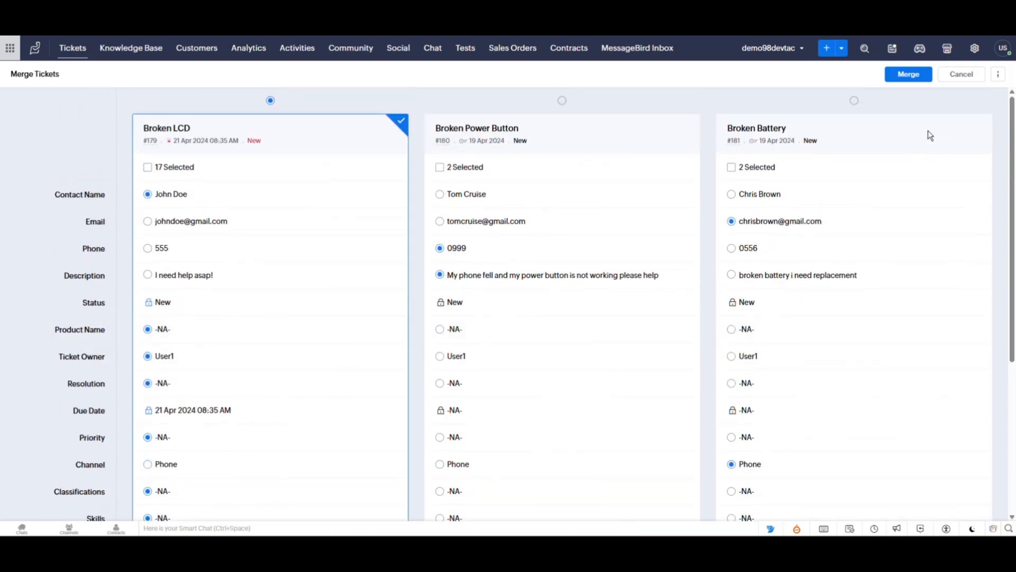
left_click(913, 78)
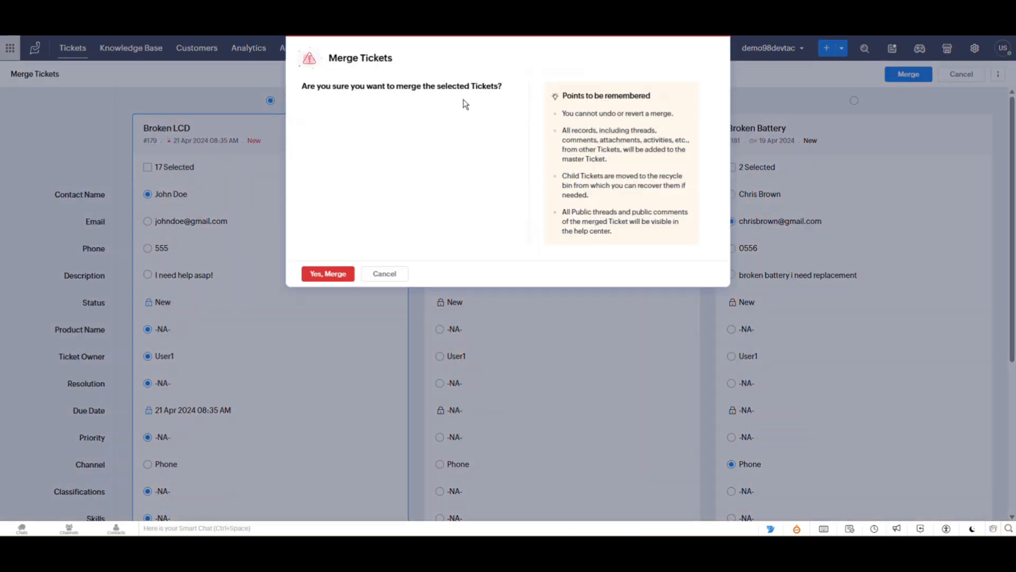
left_click(328, 274)
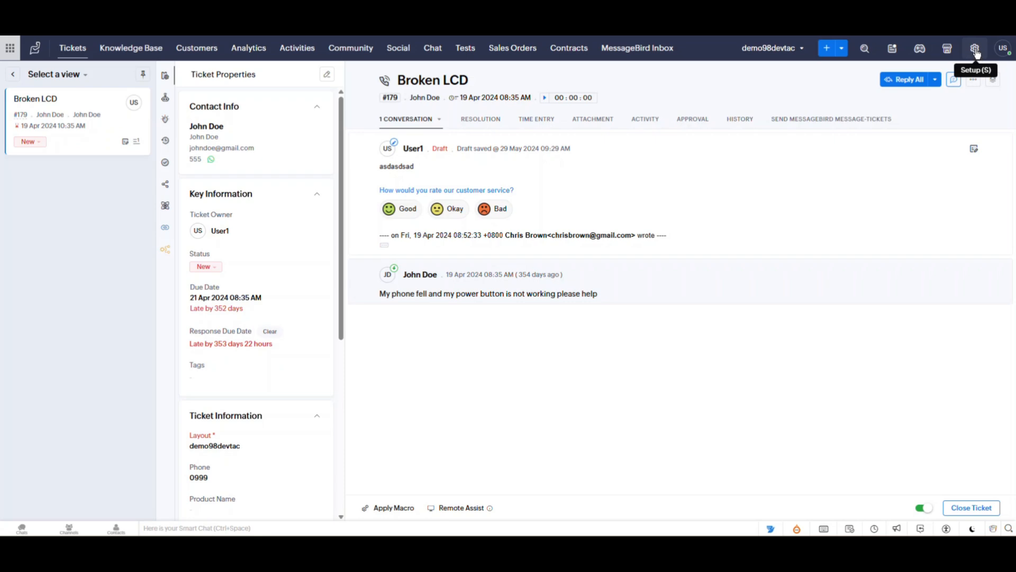
Open the Agent profile in the setup and examine its ticket permissions, including Find and Merge
left_click(976, 48)
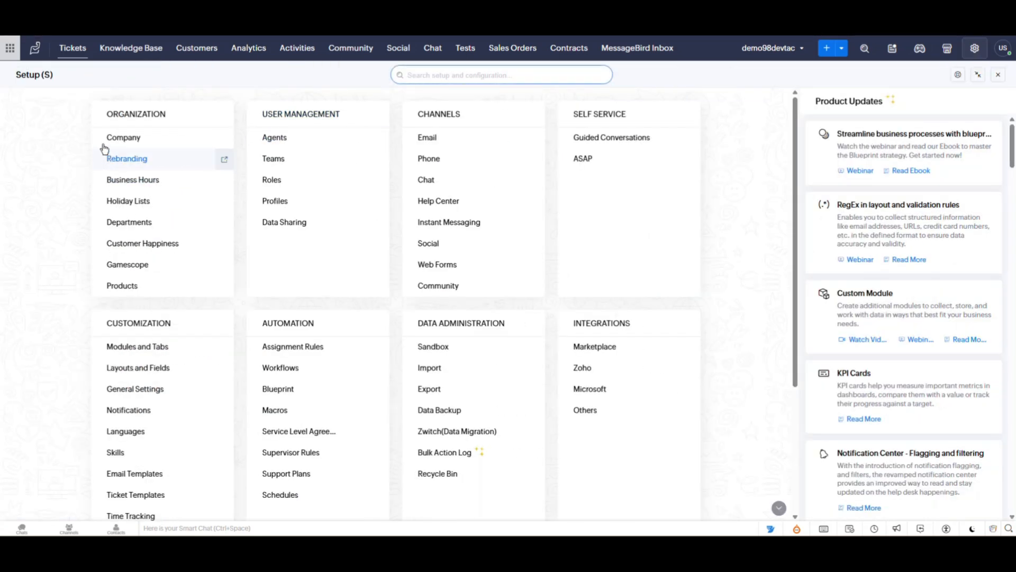
left_click(273, 200)
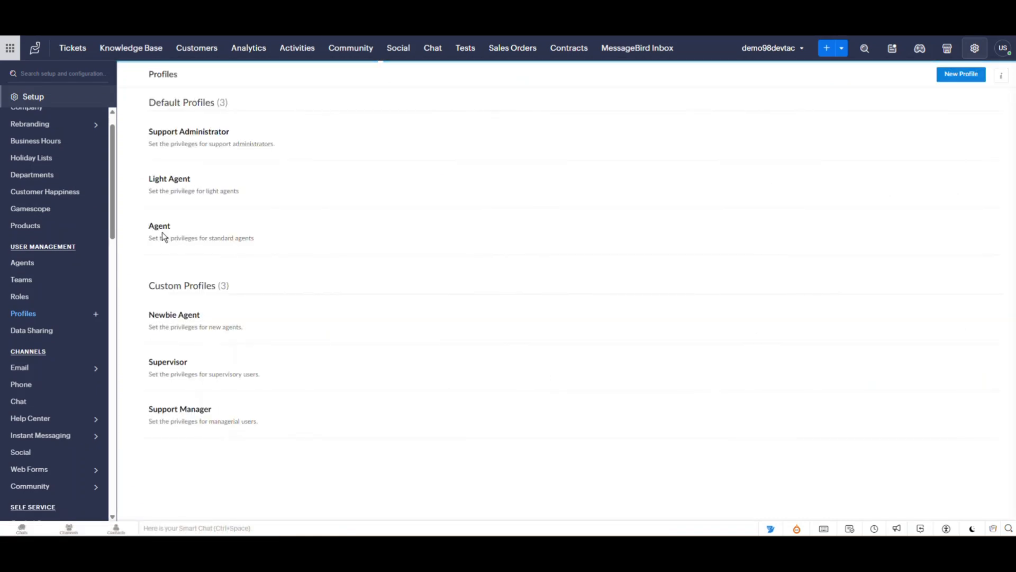
left_click(524, 245)
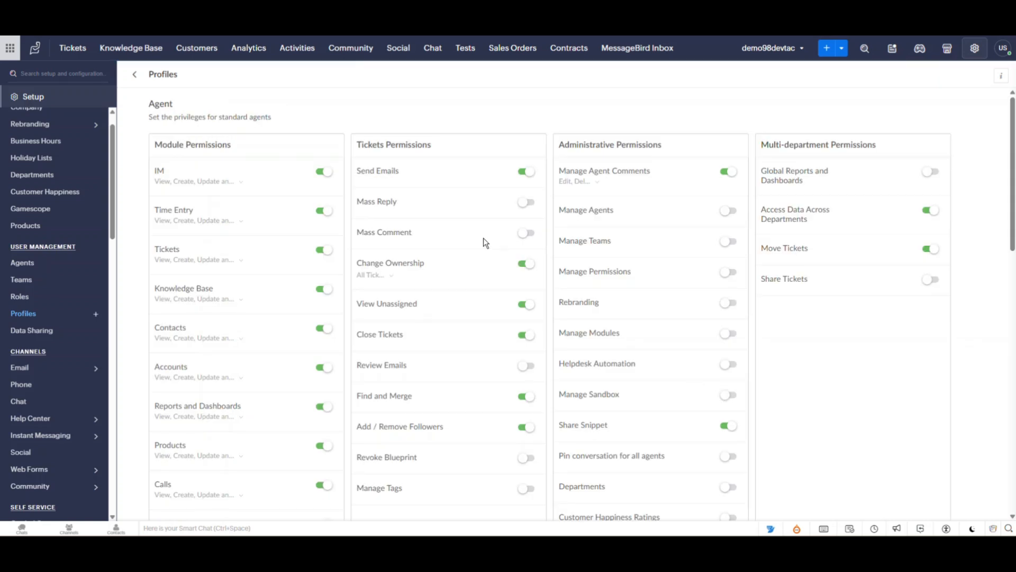
scroll(484, 237, "down", 1)
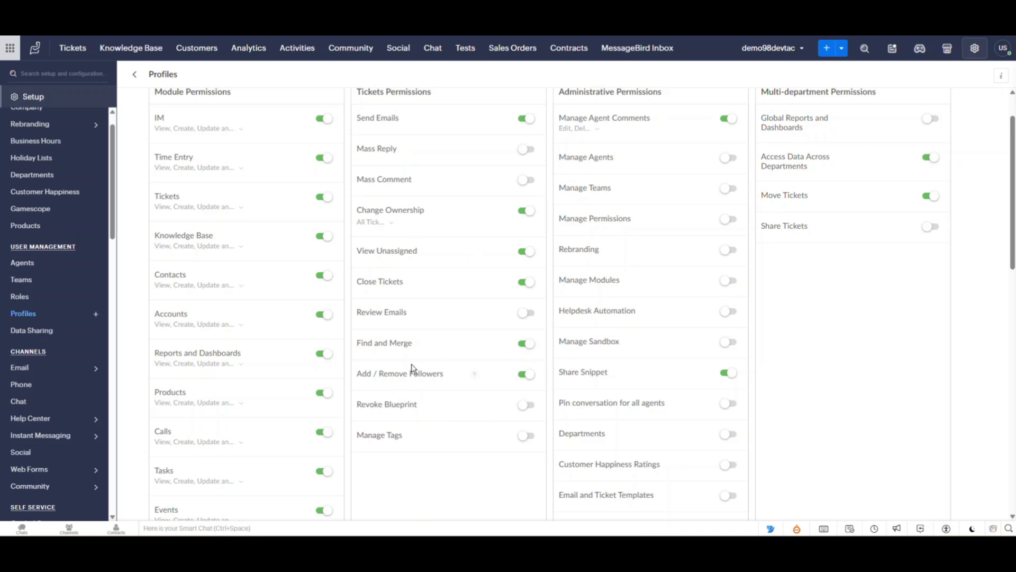
scroll(372, 403, "up", 2)
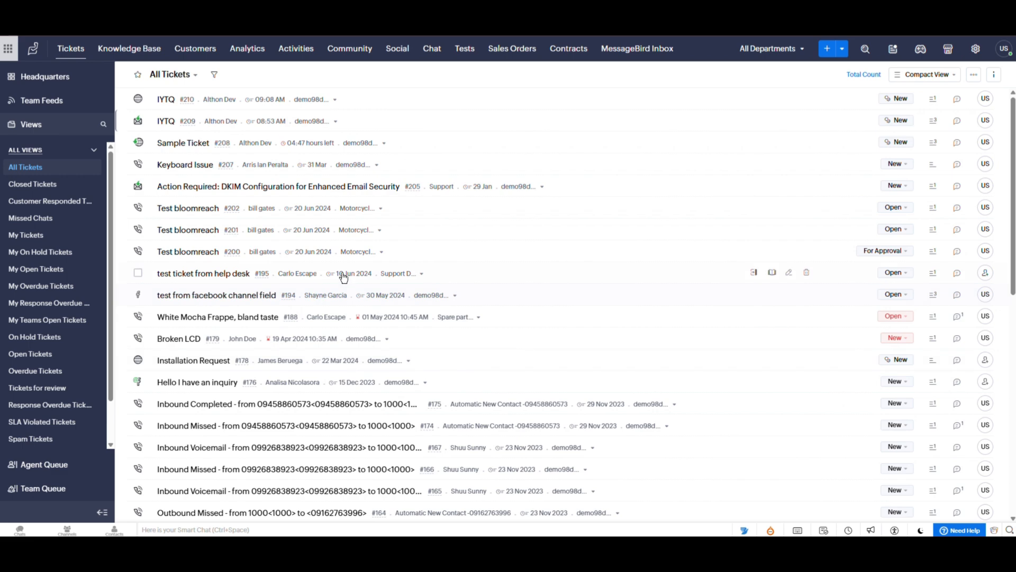
mouse_move(343, 276)
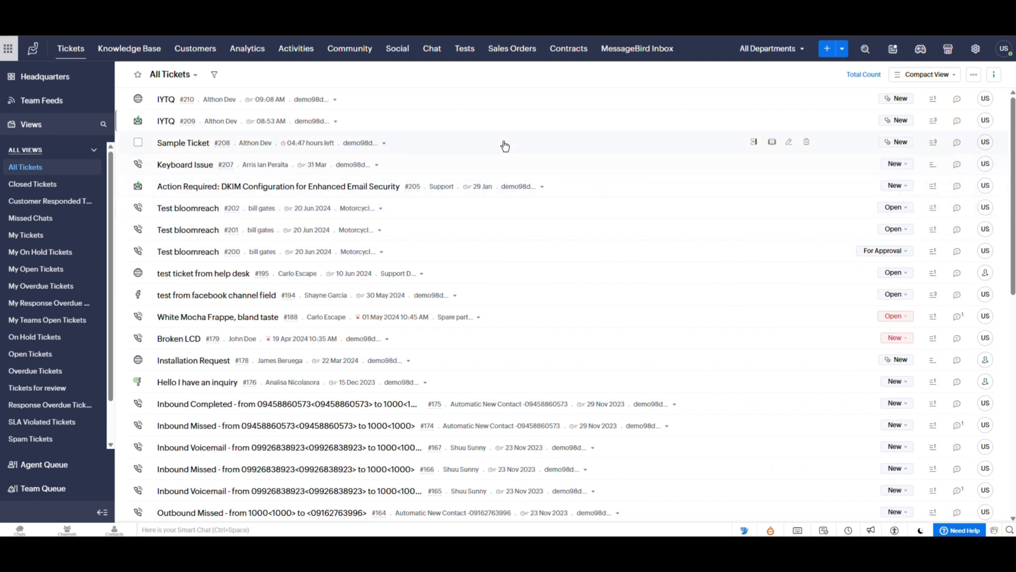
scroll(429, 273, "down", 4)
scroll(428, 273, "up", 4)
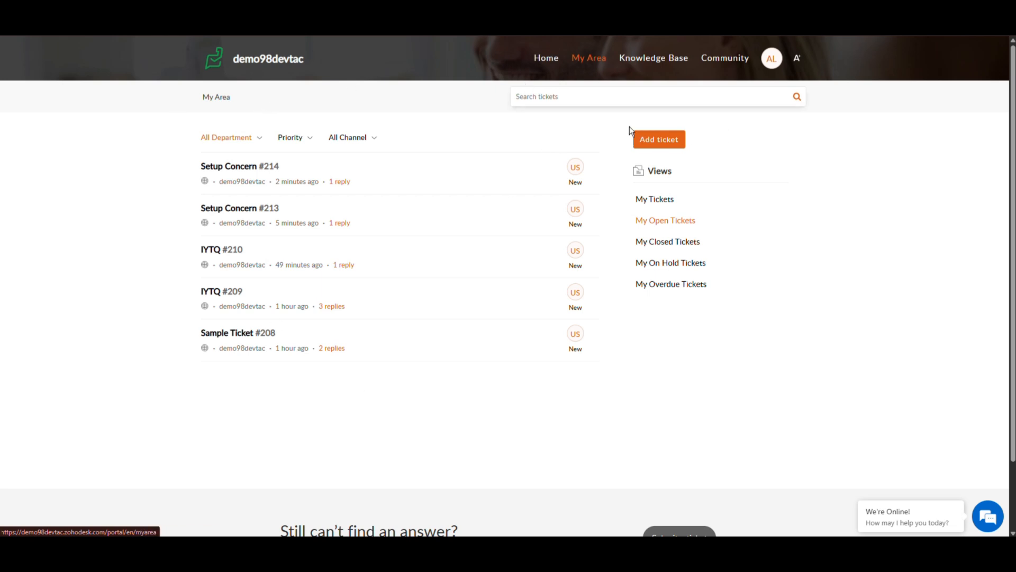
Start a new help center ticket and choose Support Dept. as its department
left_click(652, 147)
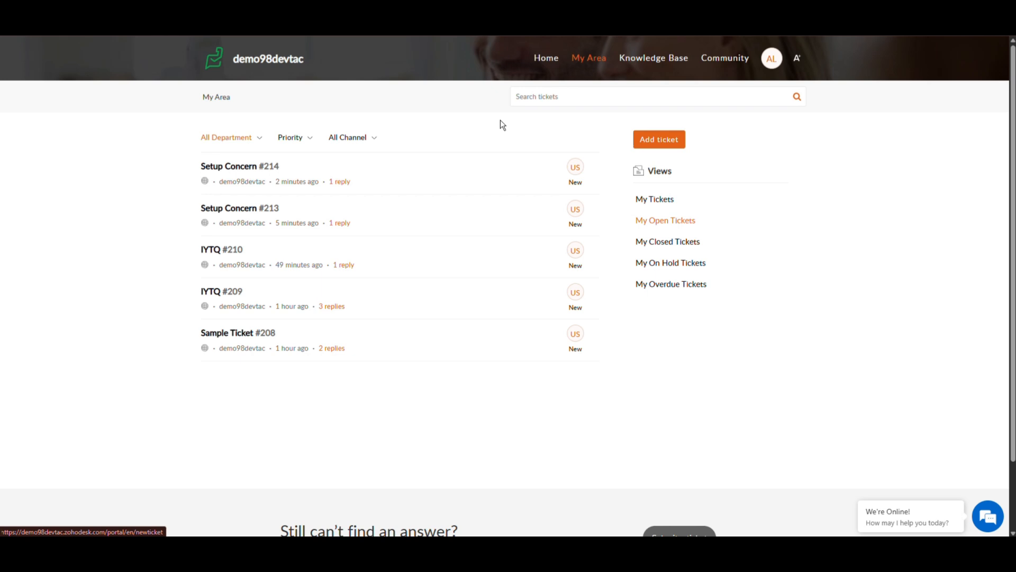
scroll(359, 241, "down", 4)
scroll(363, 263, "down", 2)
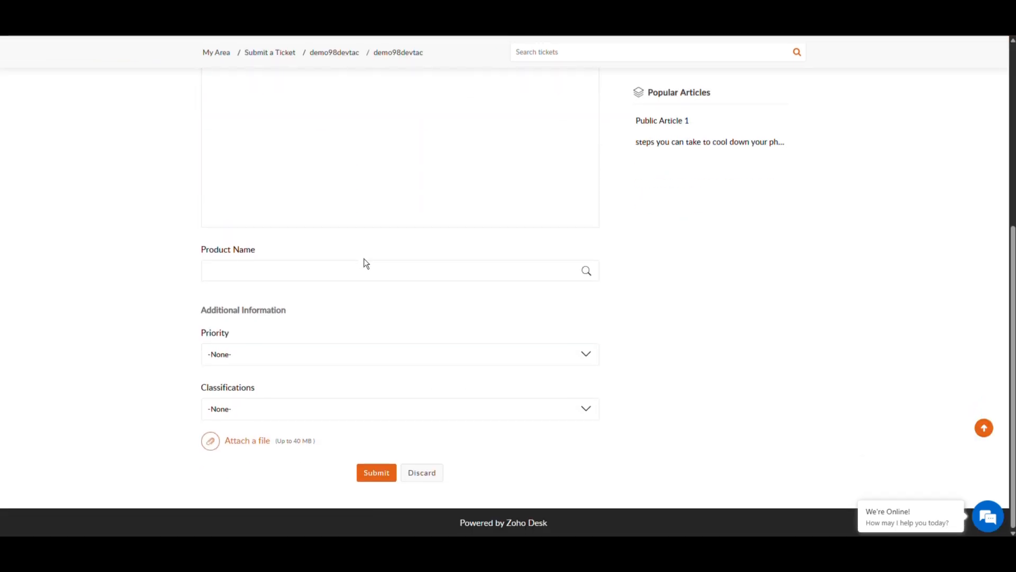
scroll(372, 263, "up", 4)
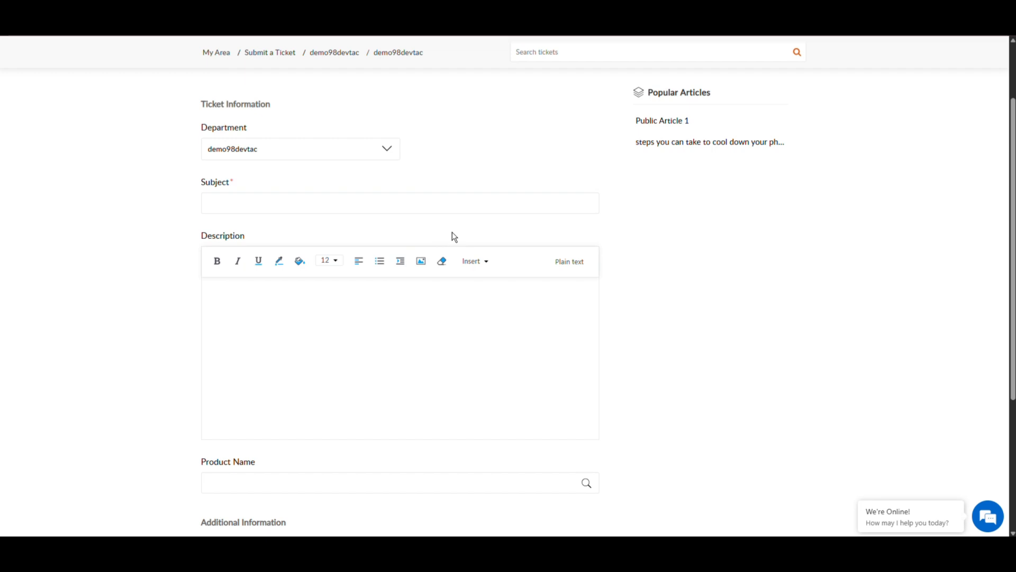
left_click(332, 151)
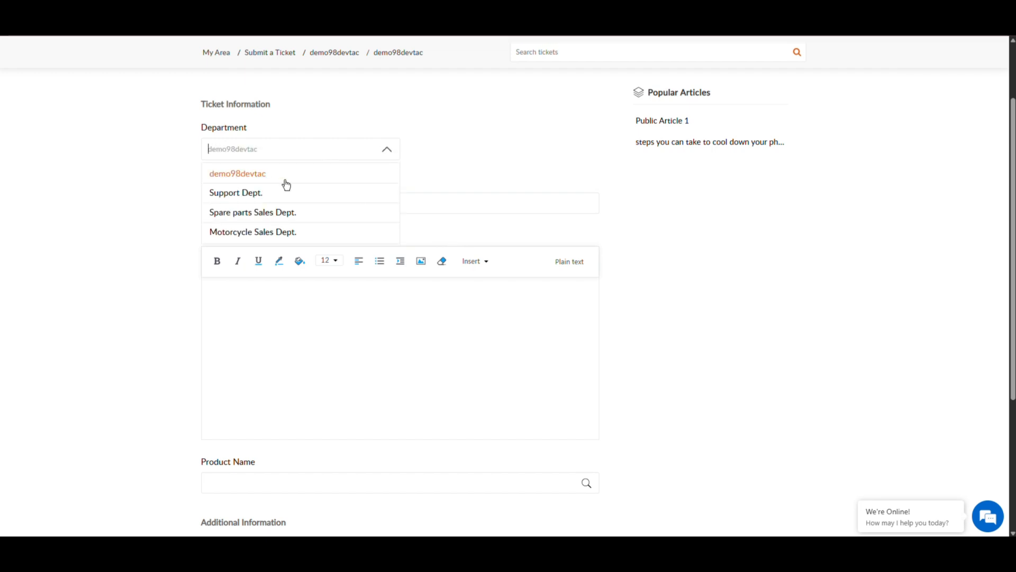
left_click(243, 196)
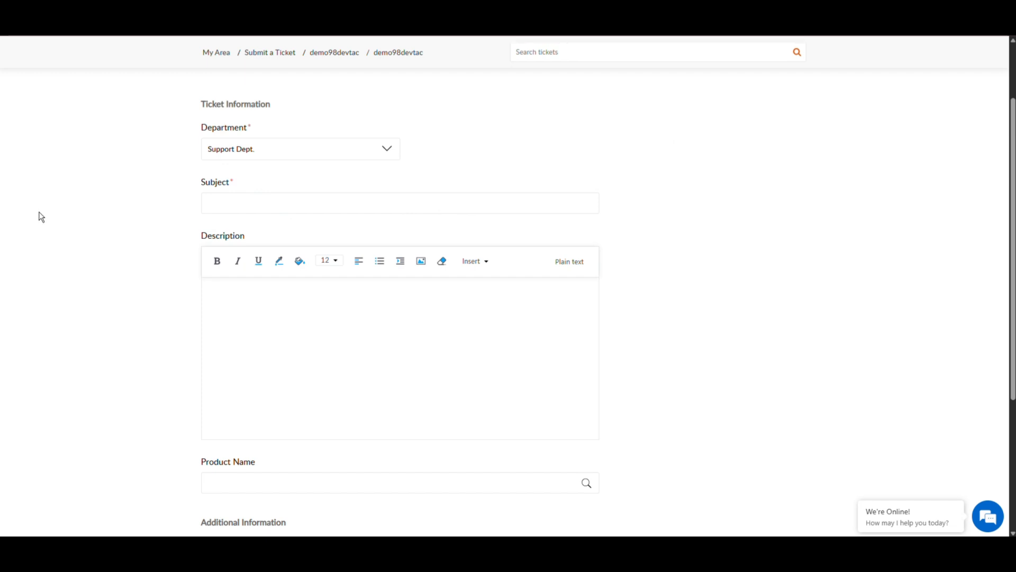
Enter the subject "Help with Setup and Billing Concern" and the description "Hi, I need help setting up the smartwatch I just bought."
type("Help with Setup and Billing Concern")
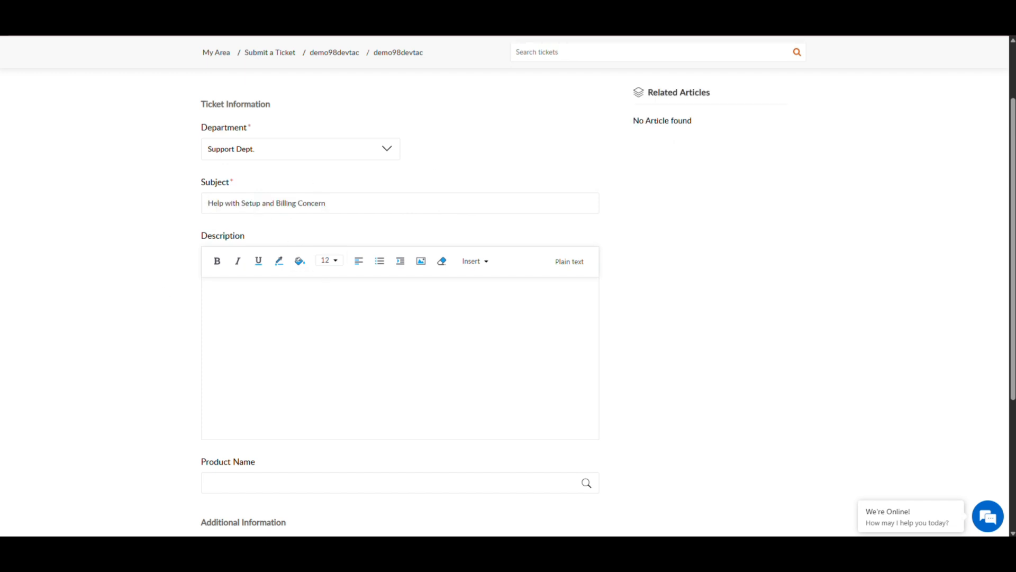
left_click(367, 333)
type("Hi, I need help setting up the smartwatch I just bought.")
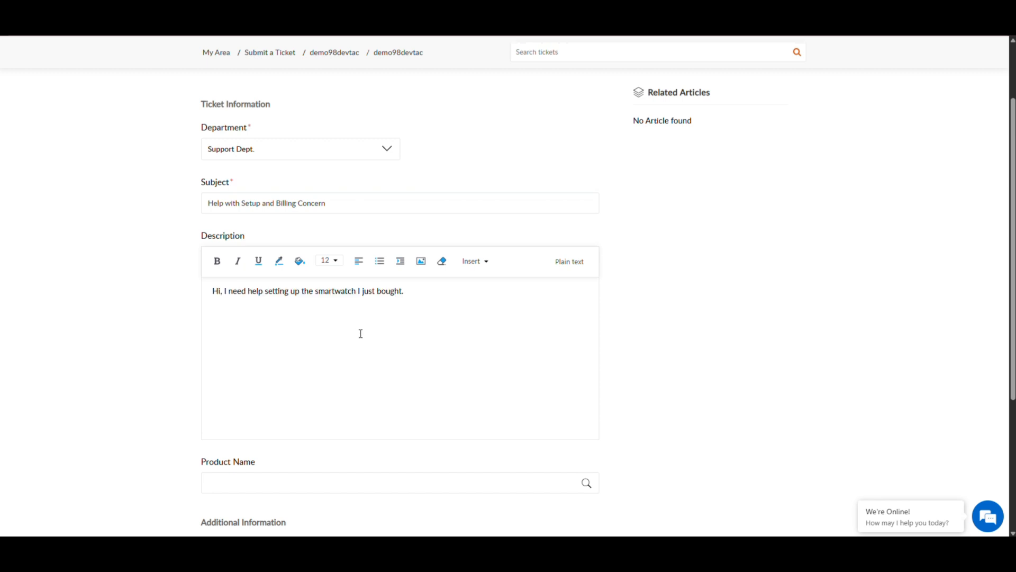
scroll(365, 347, "down", 1)
left_click_drag(431, 239, 122, 256)
left_click(363, 238)
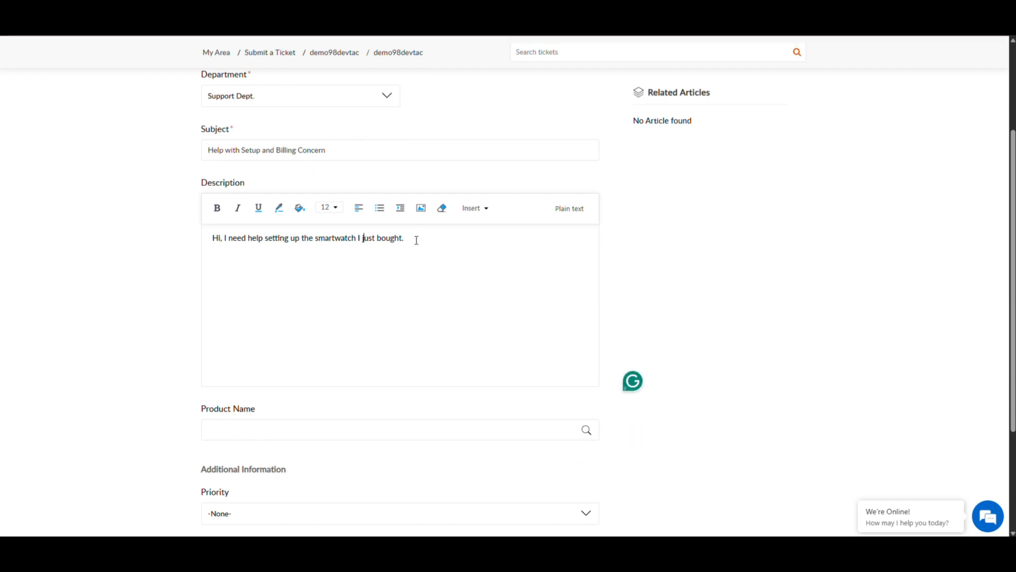
left_click_drag(418, 241, 172, 244)
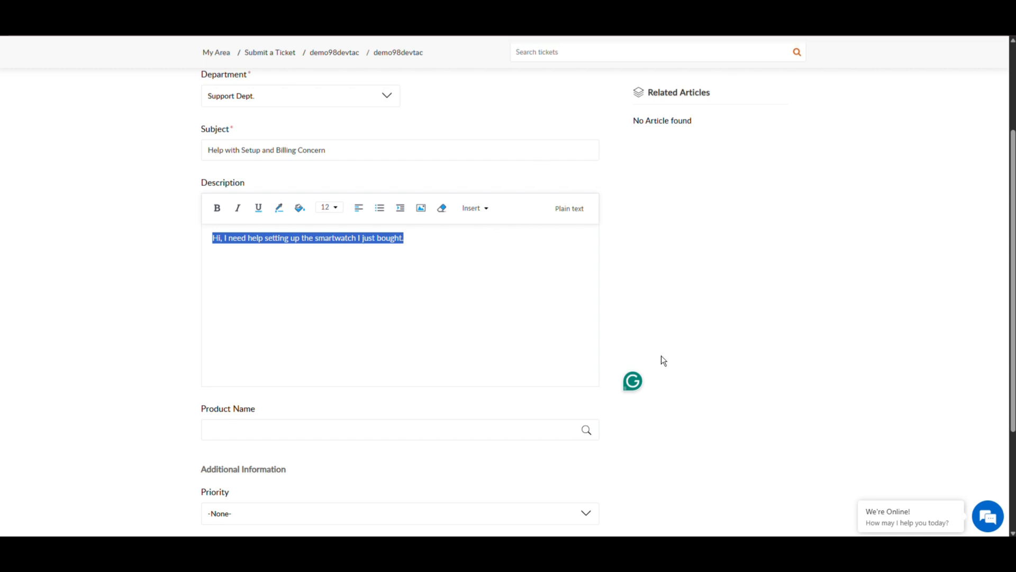
scroll(654, 312, "down", 2)
left_click(454, 178)
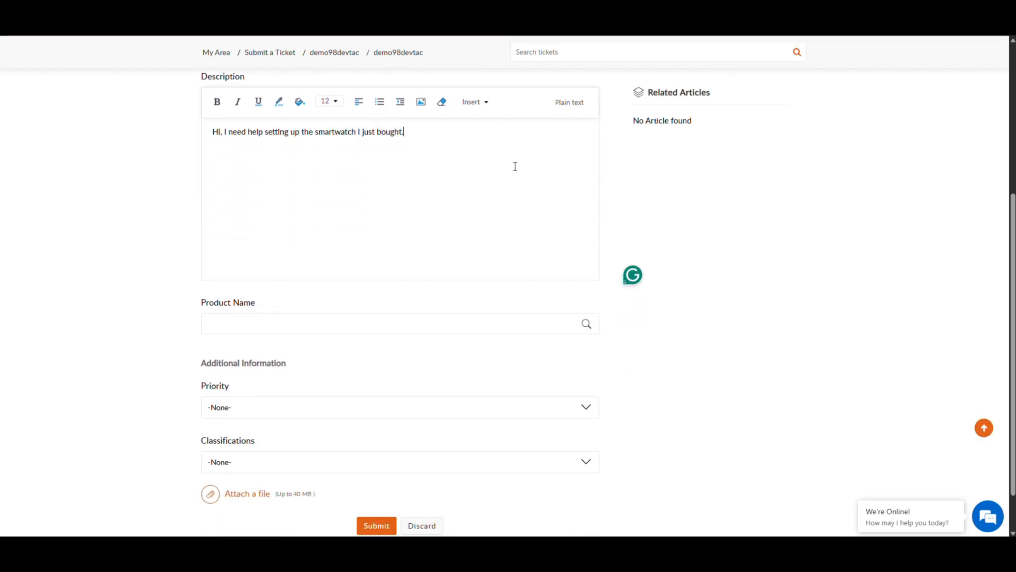
scroll(717, 299, "up", 3)
scroll(715, 294, "down", 2)
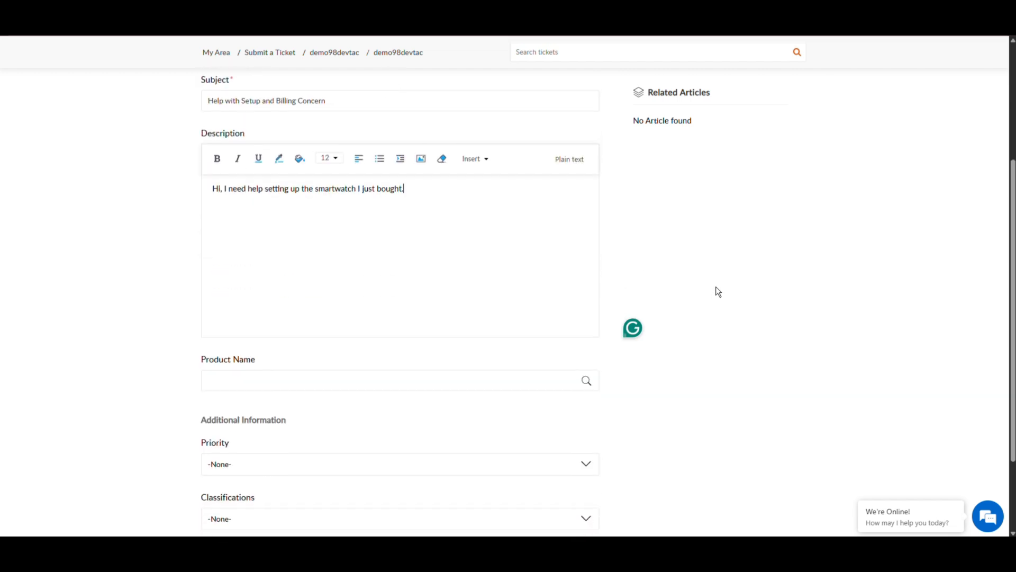
Set the ticket's priority to High and its classification to Problem, and submit the ticket
scroll(417, 206, "down", 2)
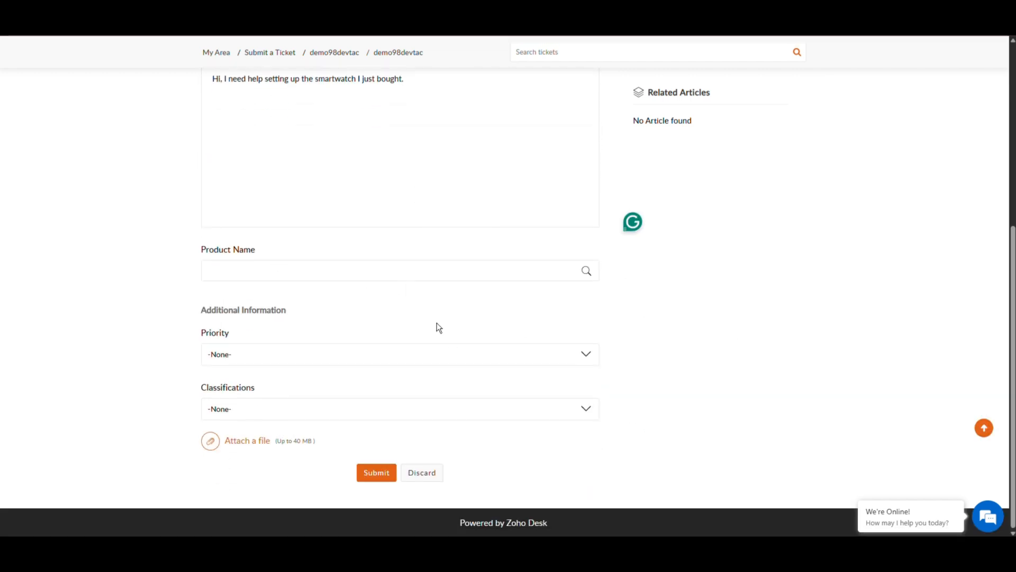
left_click(287, 361)
left_click(229, 404)
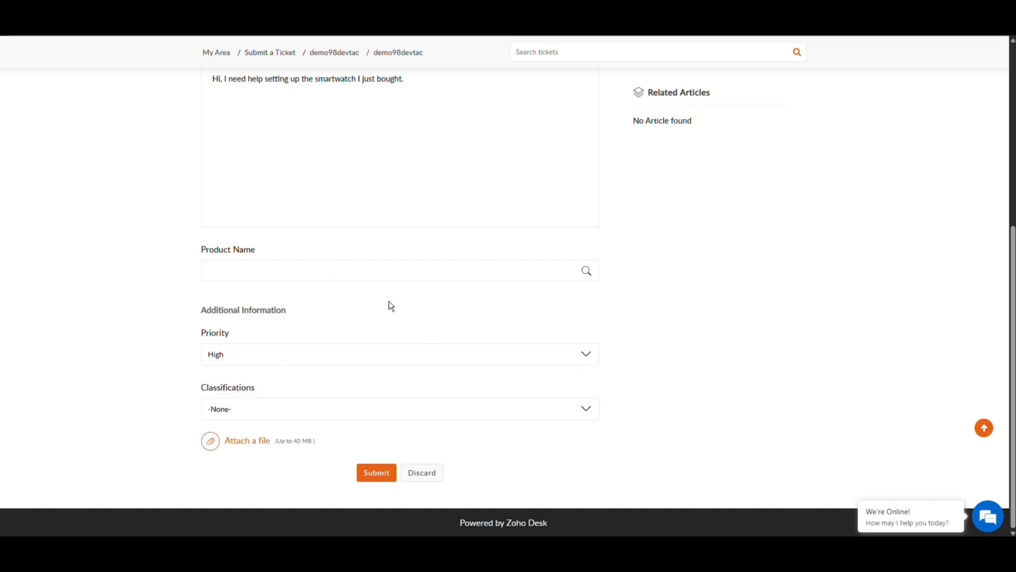
left_click(254, 409)
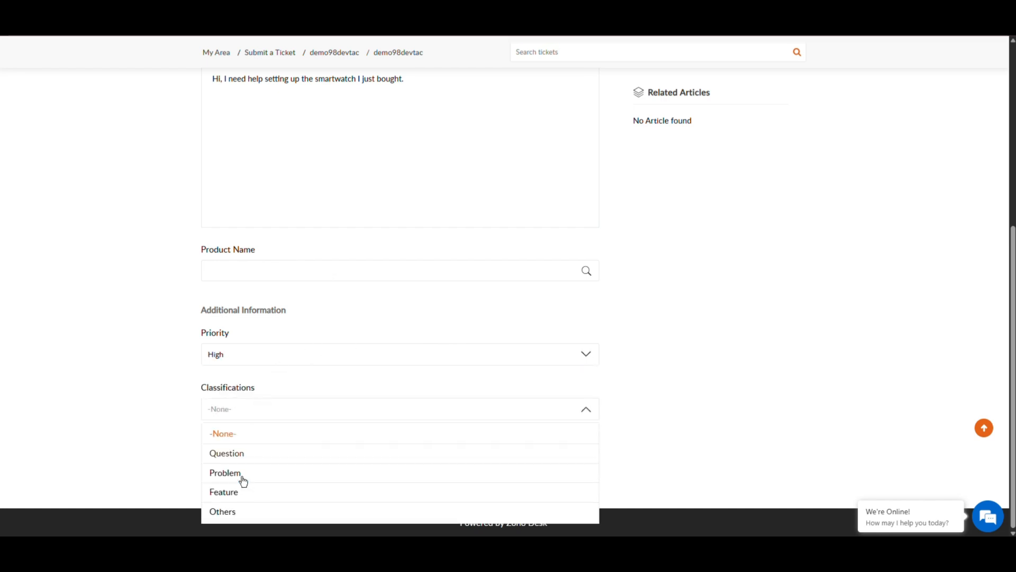
left_click(235, 478)
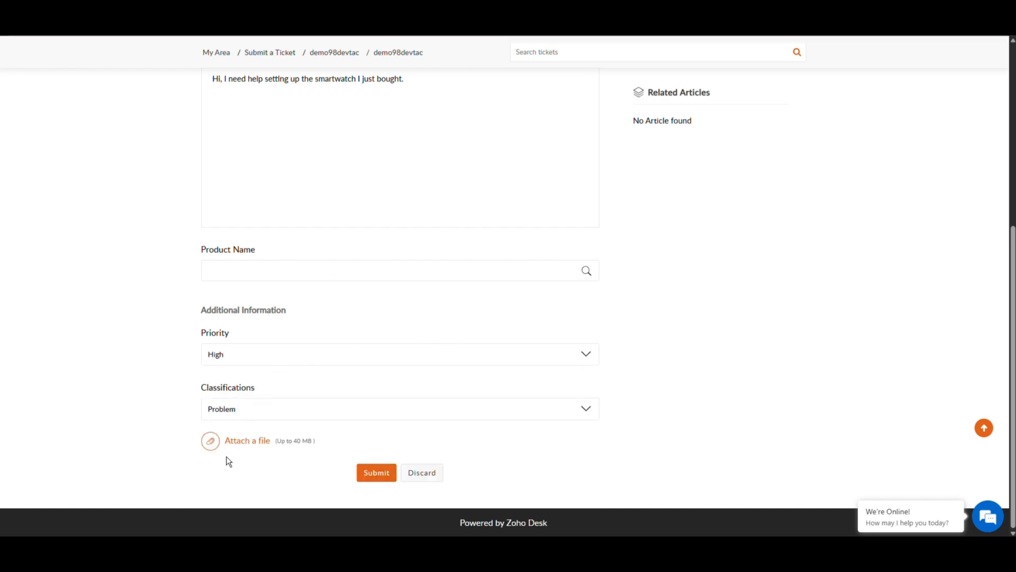
scroll(437, 451, "up", 3)
scroll(420, 443, "down", 3)
left_click(380, 480)
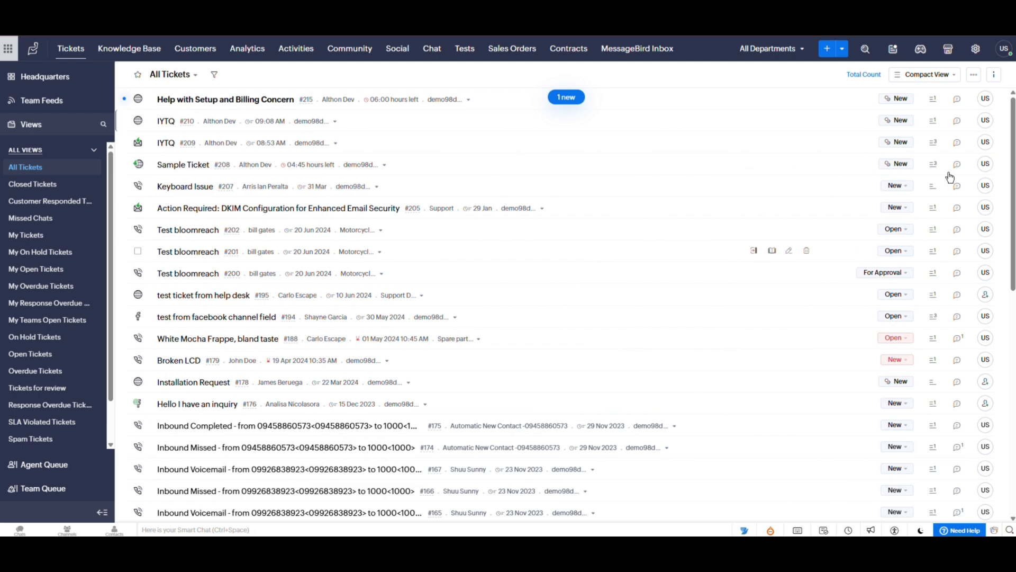
Open the Help with Setup and Billing Concern ticket in the Zoho Desk agent view and examine the actions available for the customer's message
left_click(363, 101)
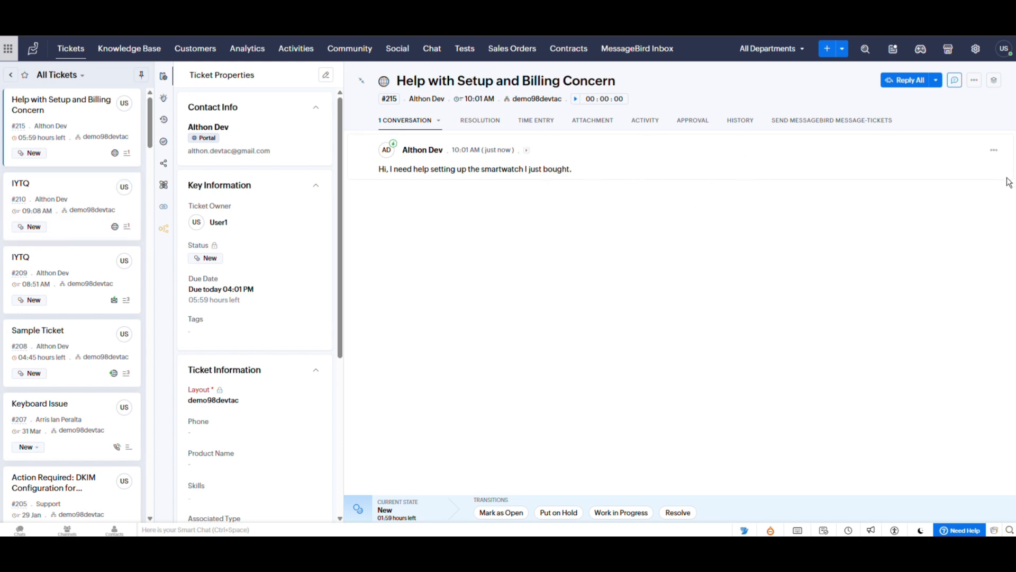
left_click(994, 151)
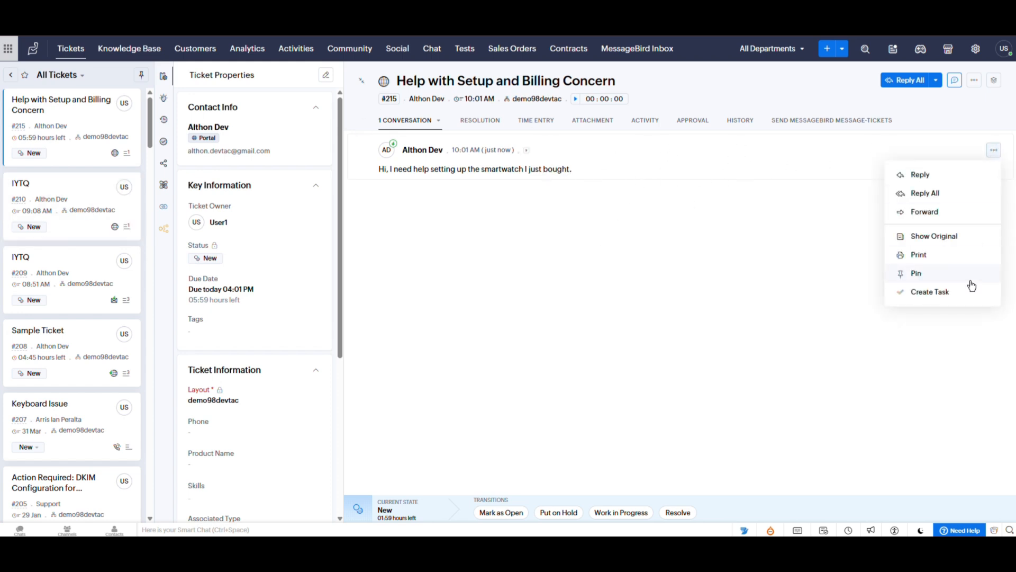
left_click(993, 152)
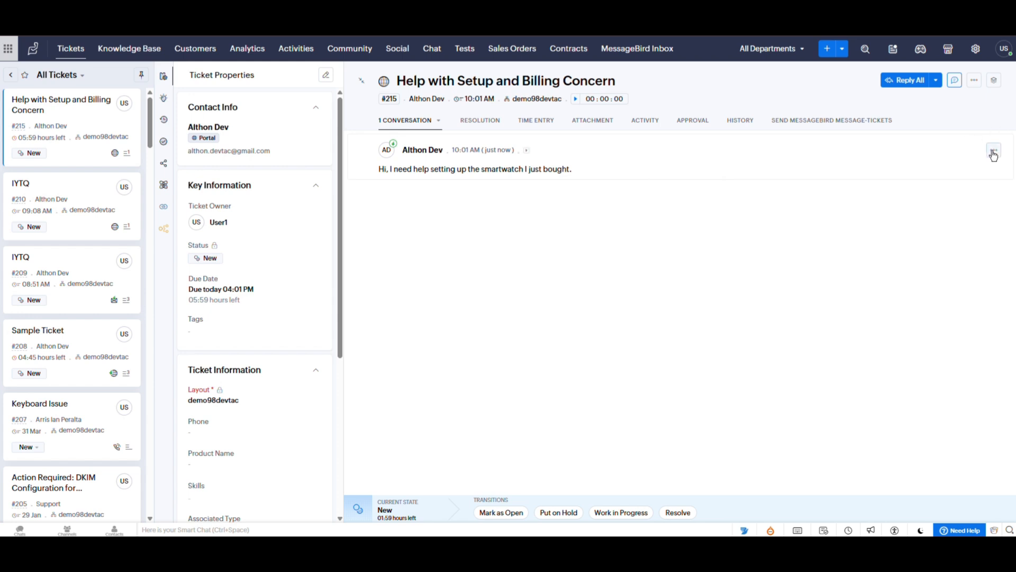
left_click(993, 150)
left_click(993, 151)
Send a reply to all recipients reading "Happy to help! Can you let me know what issue you're running into during setup?"
left_click(906, 80)
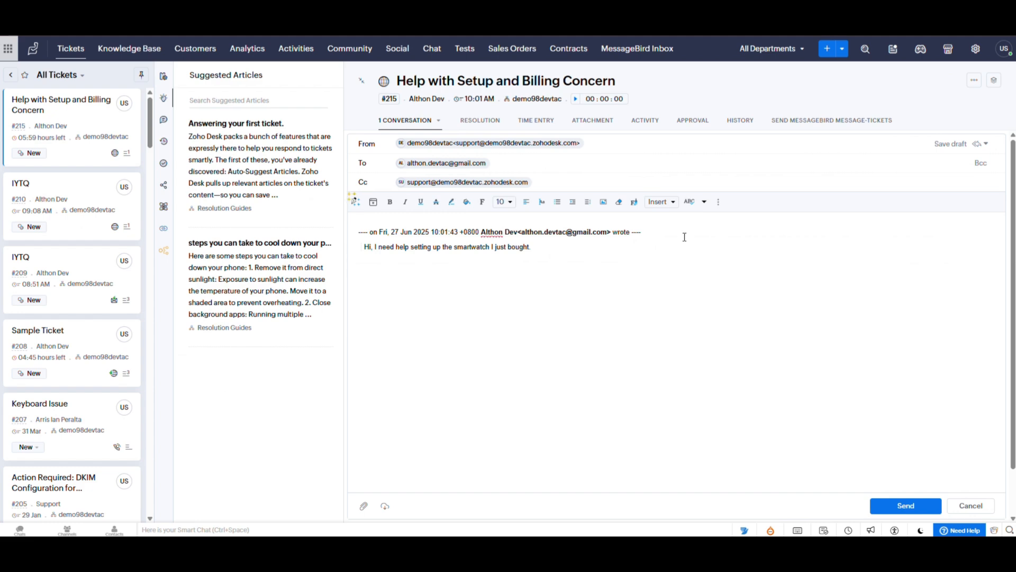
left_click(398, 228)
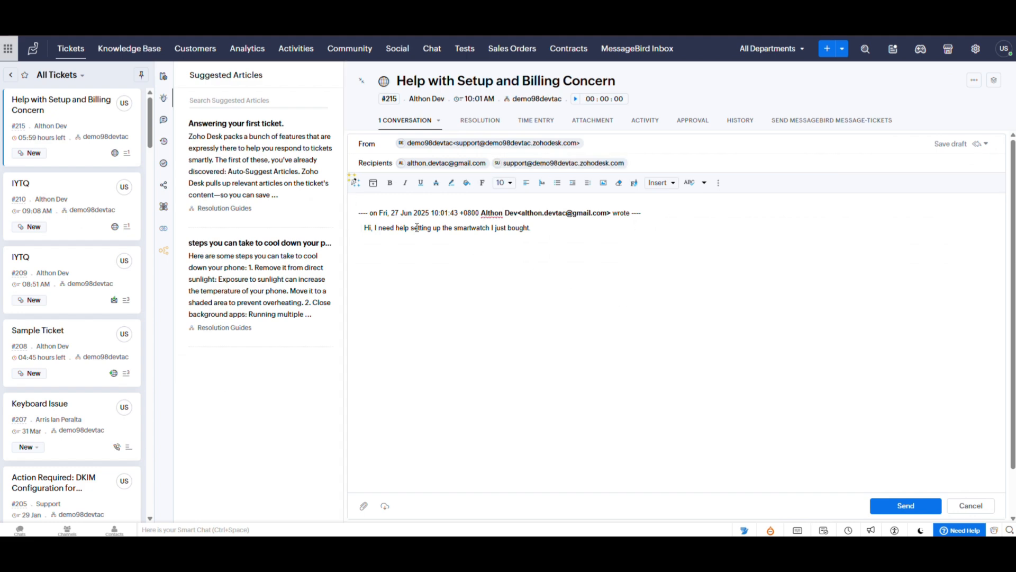
type("Happy to help! Can you let me know what issue you're running into during setup?")
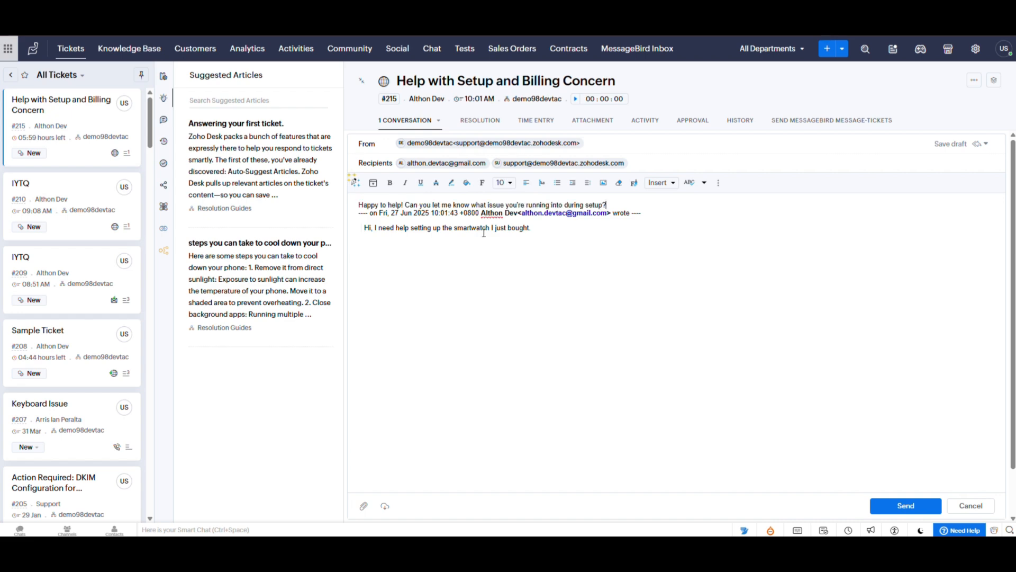
left_click(906, 506)
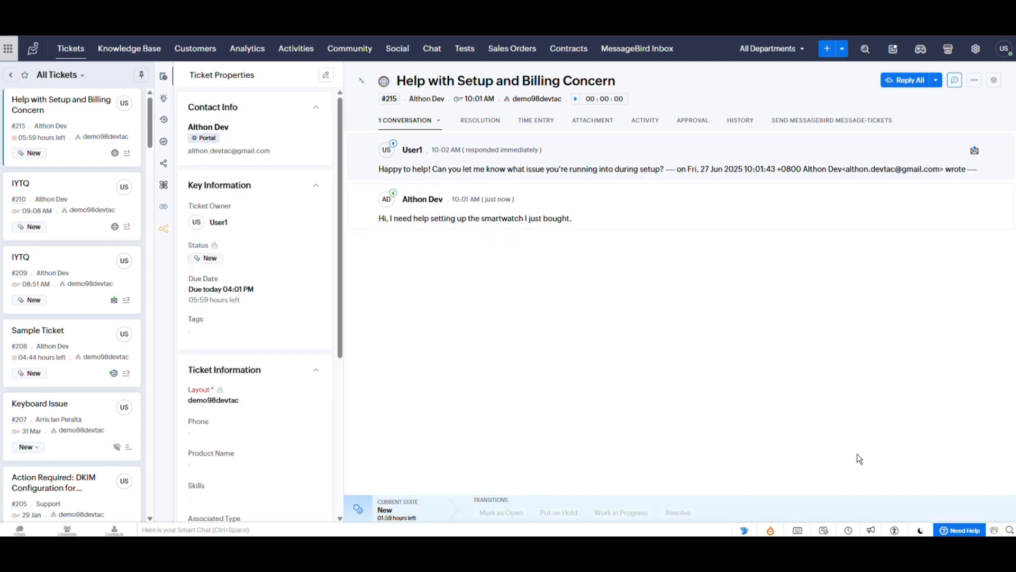
Examine the actions available for the agent's reply and for the customer's original message in the conversation
left_click(994, 150)
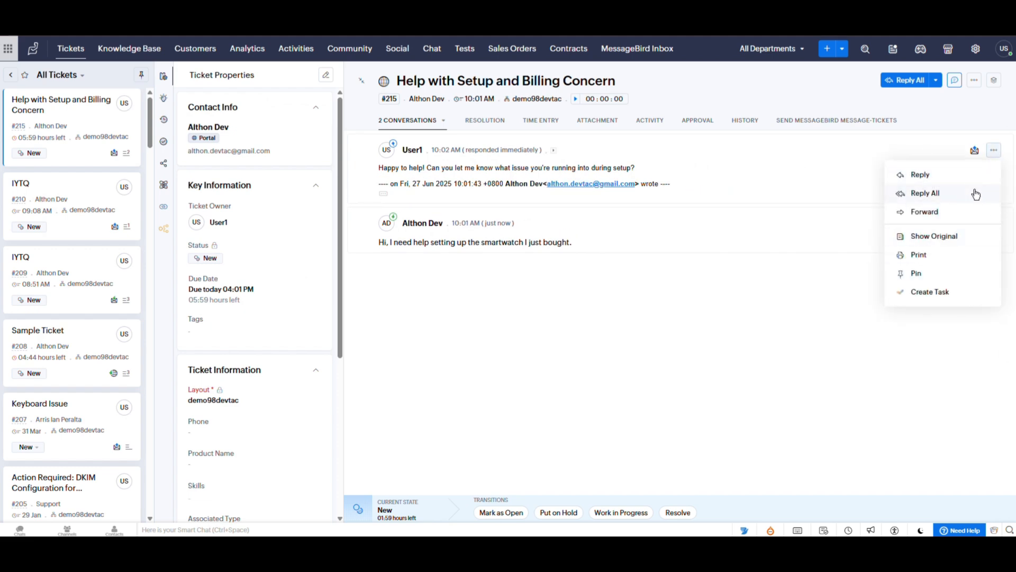
left_click(716, 306)
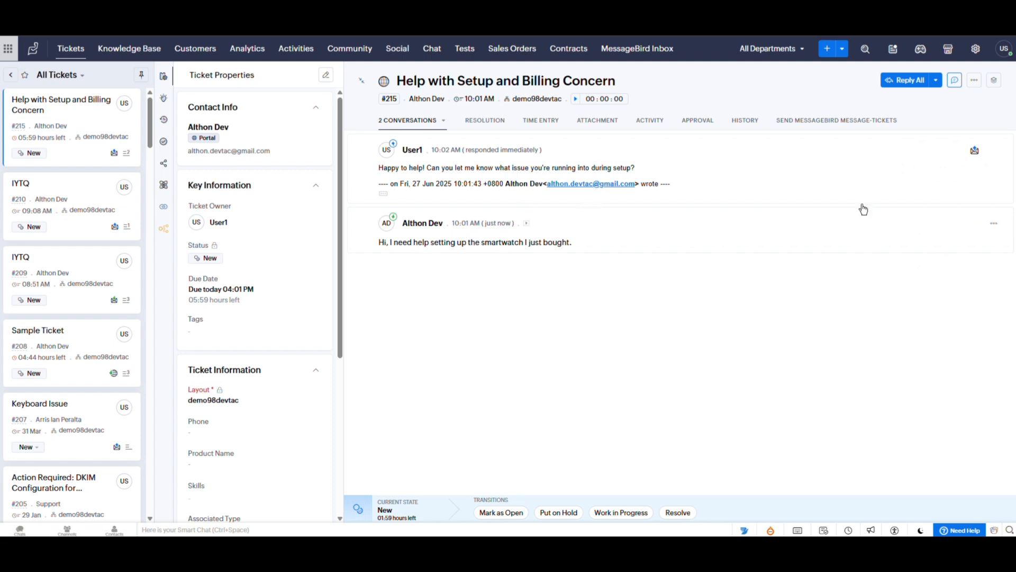
left_click(994, 224)
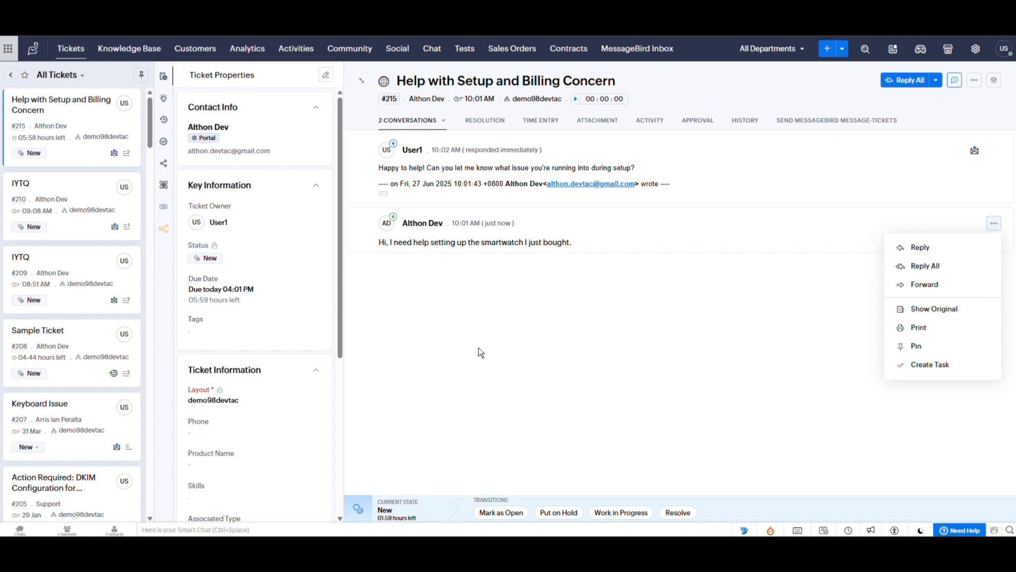
left_click(812, 346)
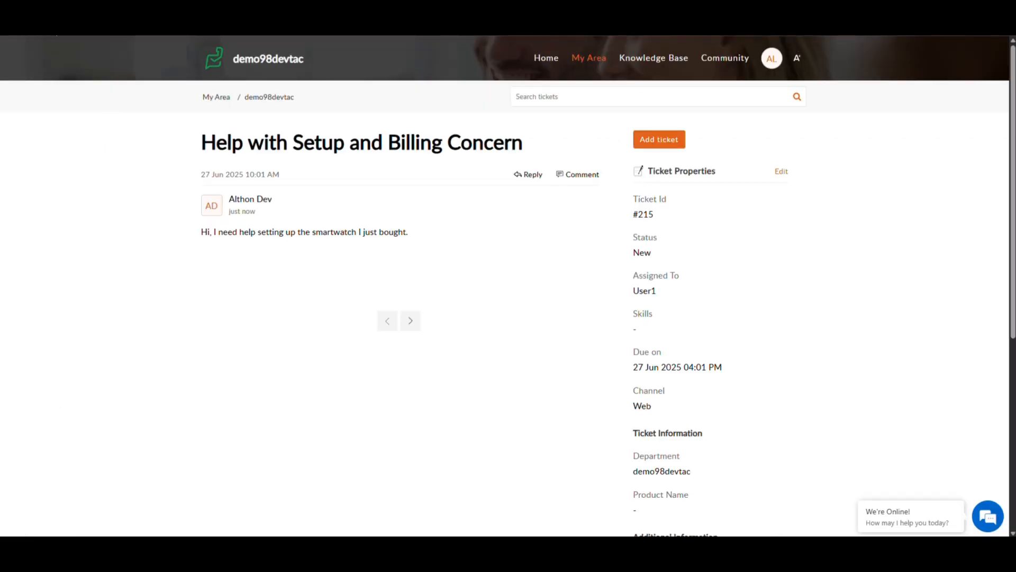
Refresh the help center ticket and reply "Also, I noticed I was charged twice for the same order. Can someone check the billing for me too?"
key("F5")
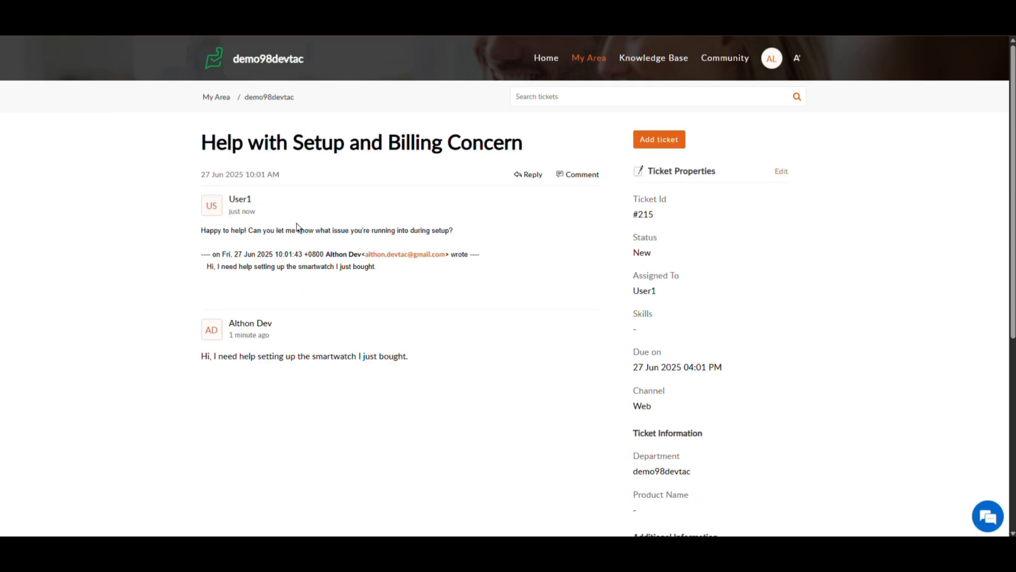
left_click(529, 176)
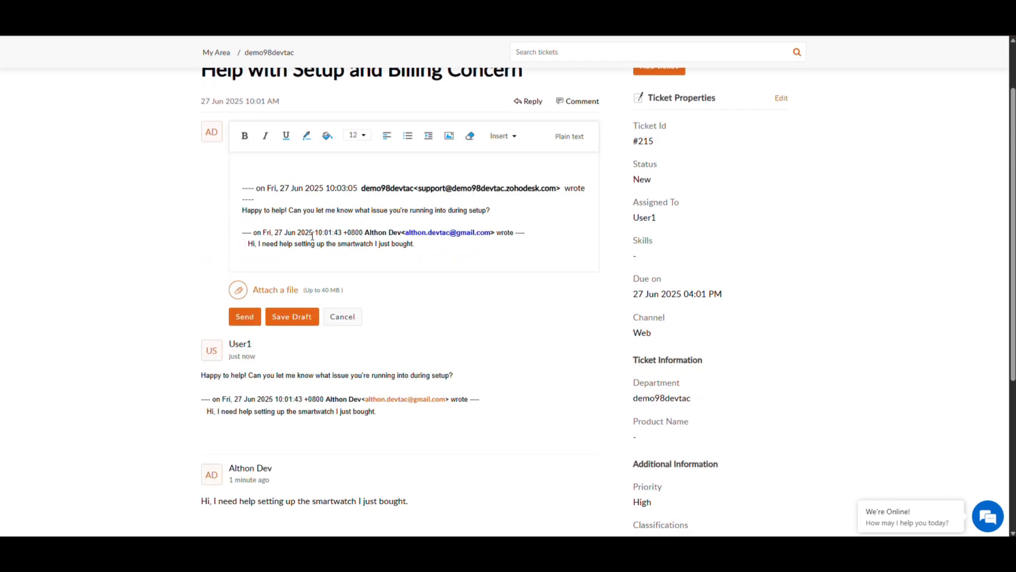
type("Also, I noticed I was charged twice for the same order. Can someone check the billing for me too?")
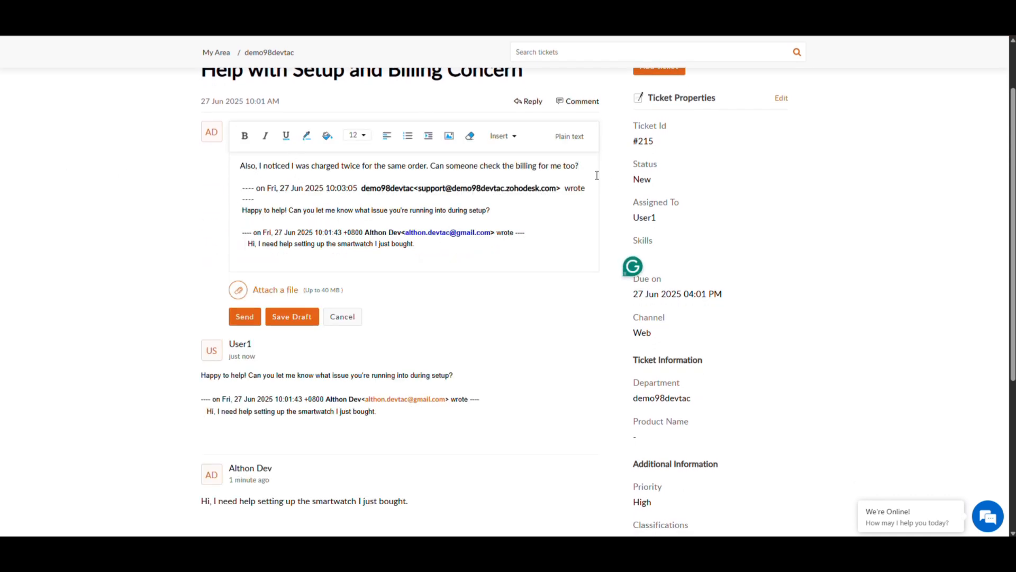
left_click_drag(234, 175, 236, 167)
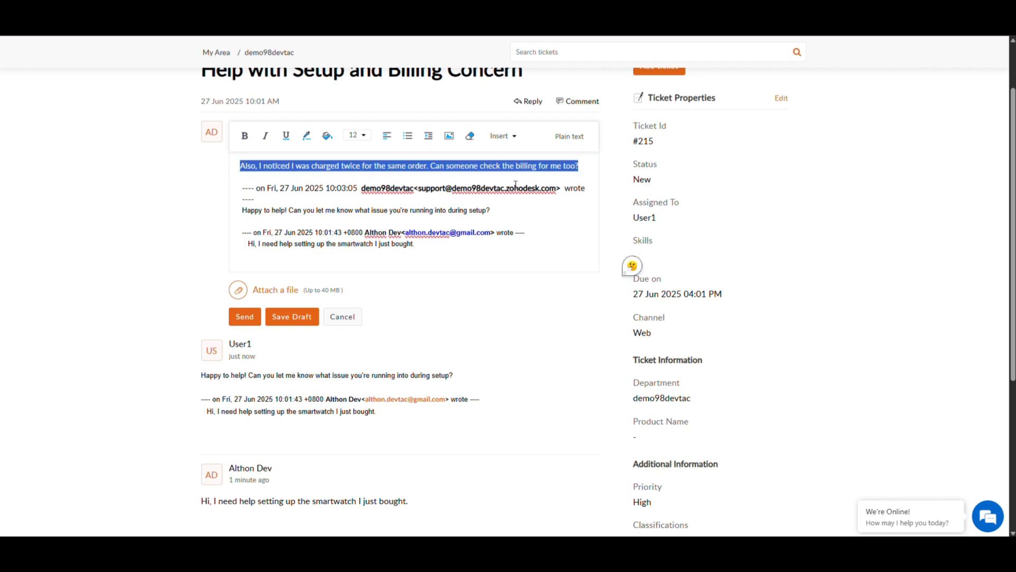
scroll(433, 237, "down", 1)
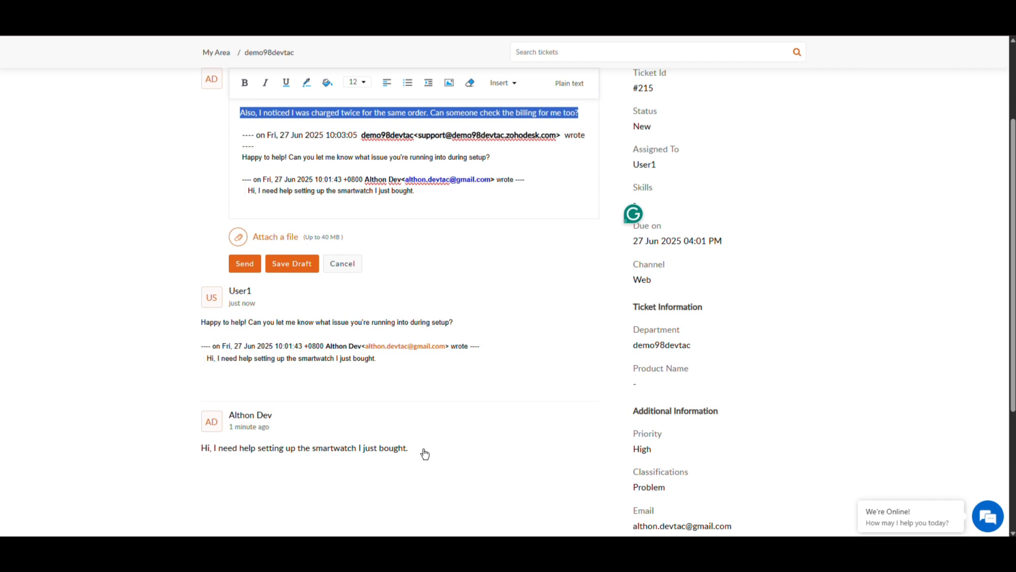
scroll(461, 273, "up", 1)
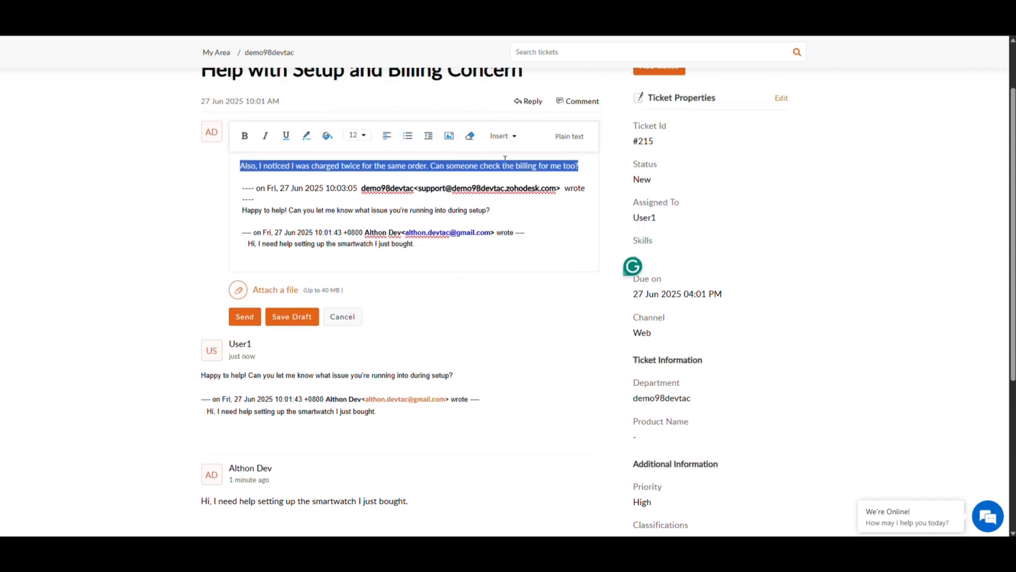
left_click(244, 316)
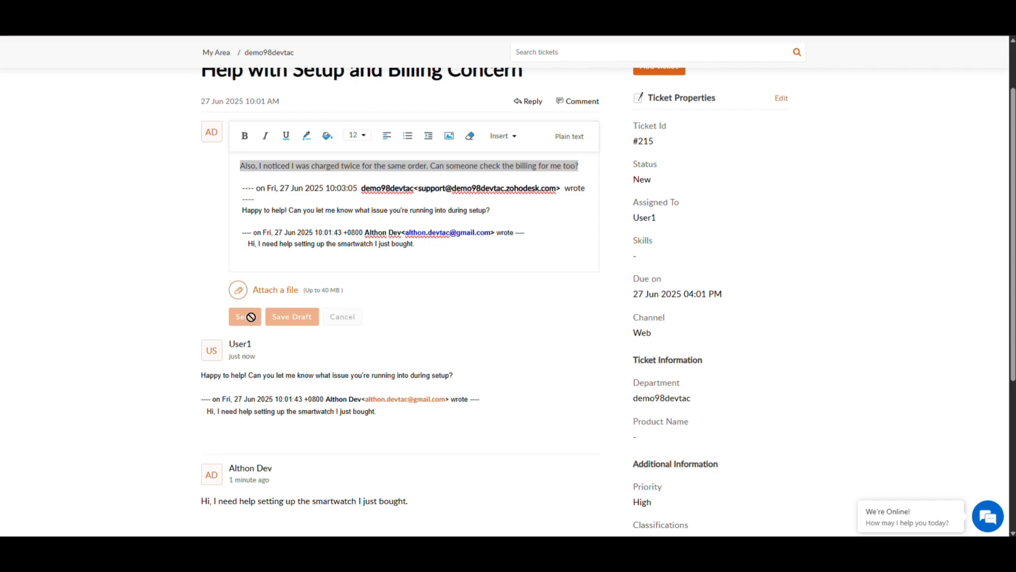
In the Zoho Desk agent view, split the customer's reply about being charged twice into a new ticket and open that ticket
left_click(293, 10)
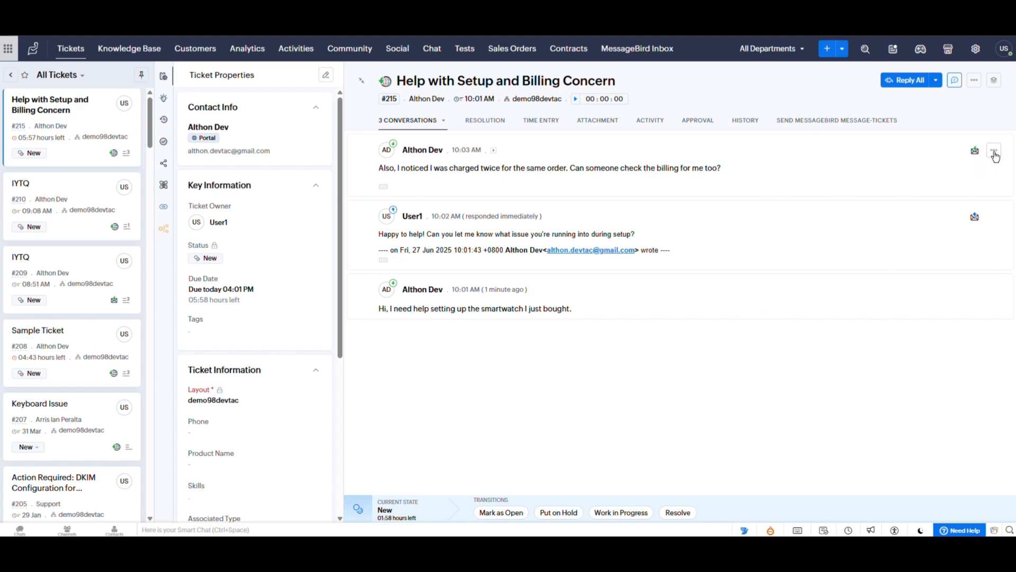
left_click(995, 153)
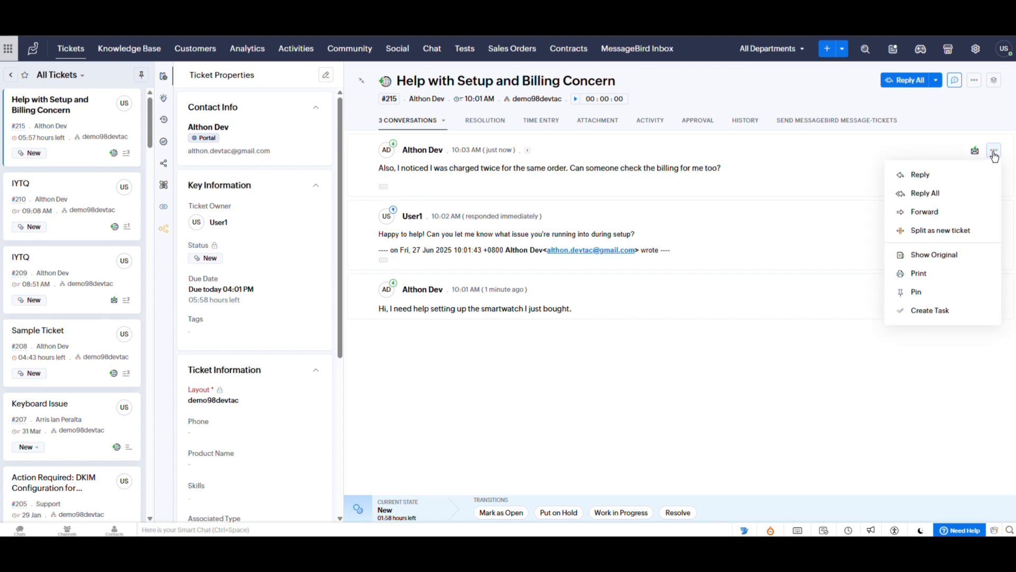
left_click(945, 230)
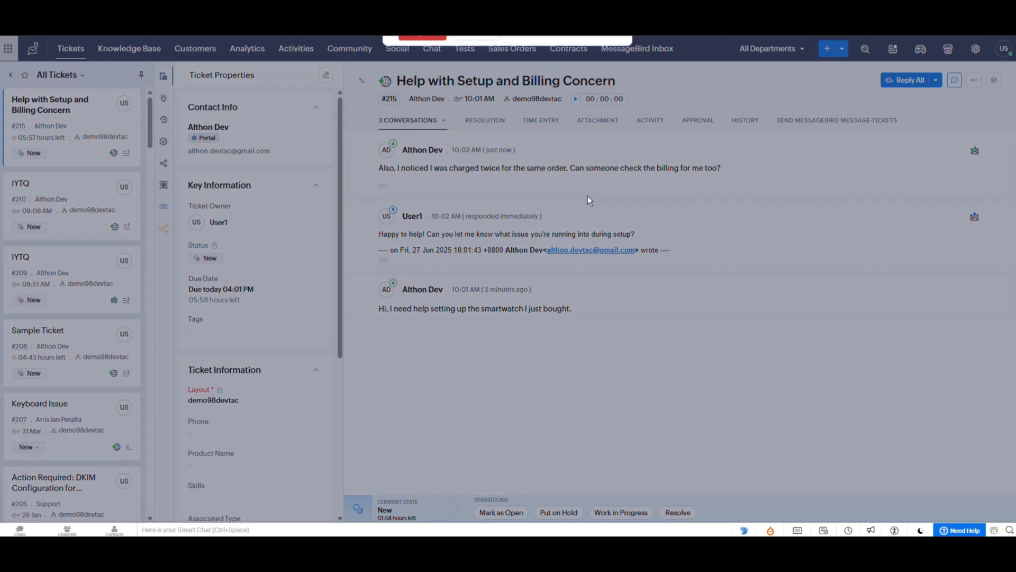
left_click(422, 121)
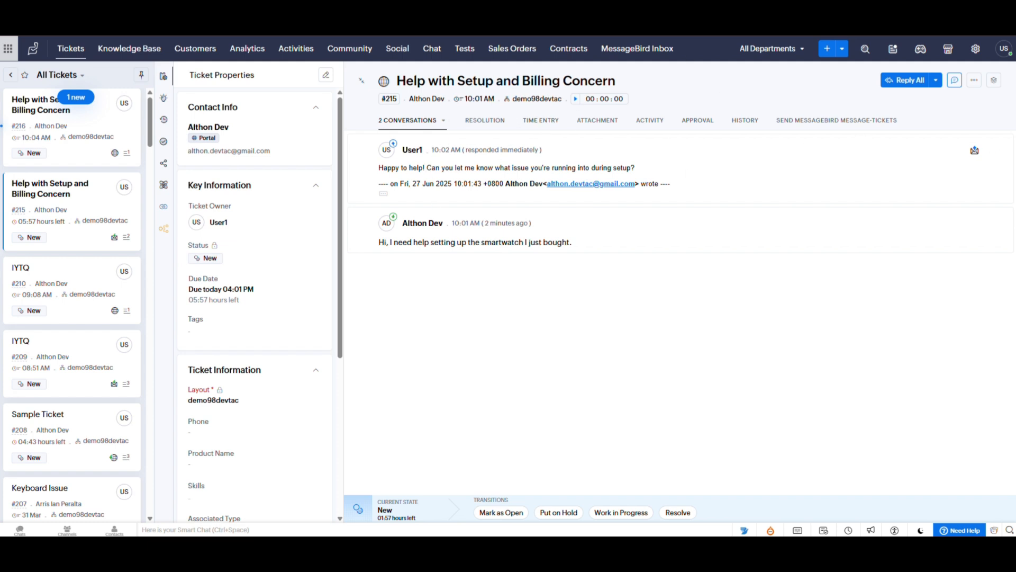
left_click(125, 123)
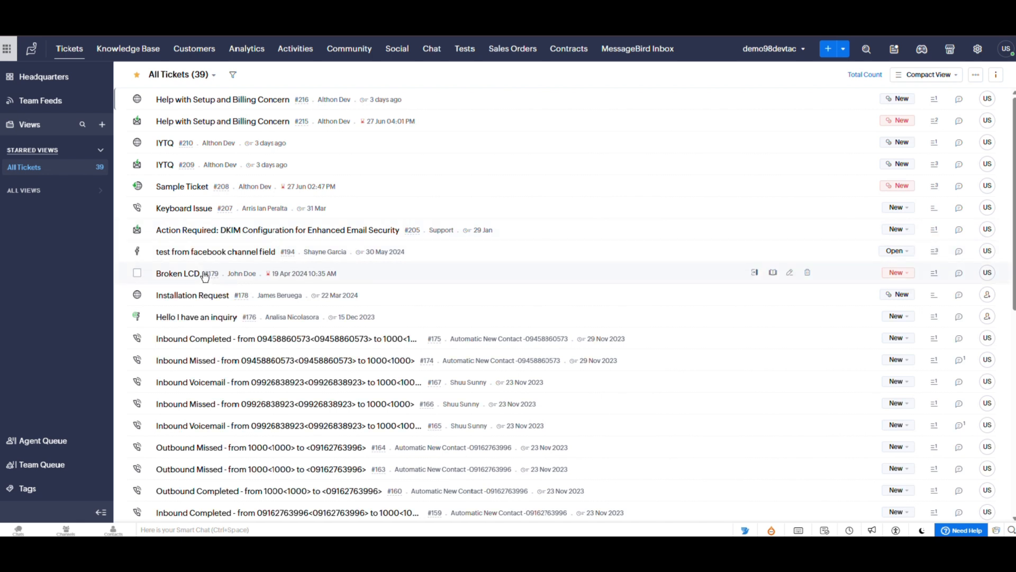
Open the Installation Request ticket and add a newly created tag consisting of a person's first name
left_click(210, 300)
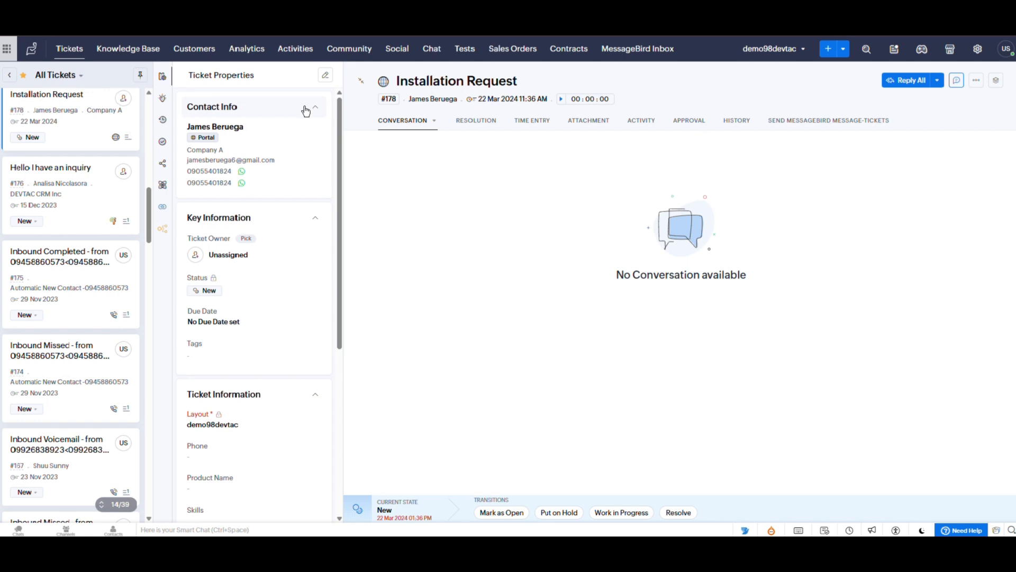
scroll(305, 110, "down", 1)
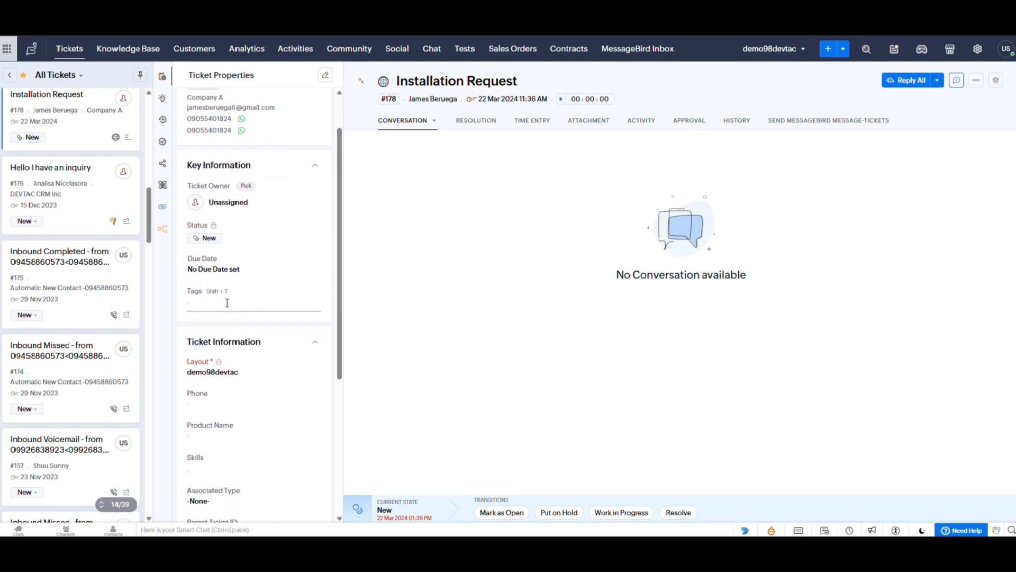
left_click(201, 305)
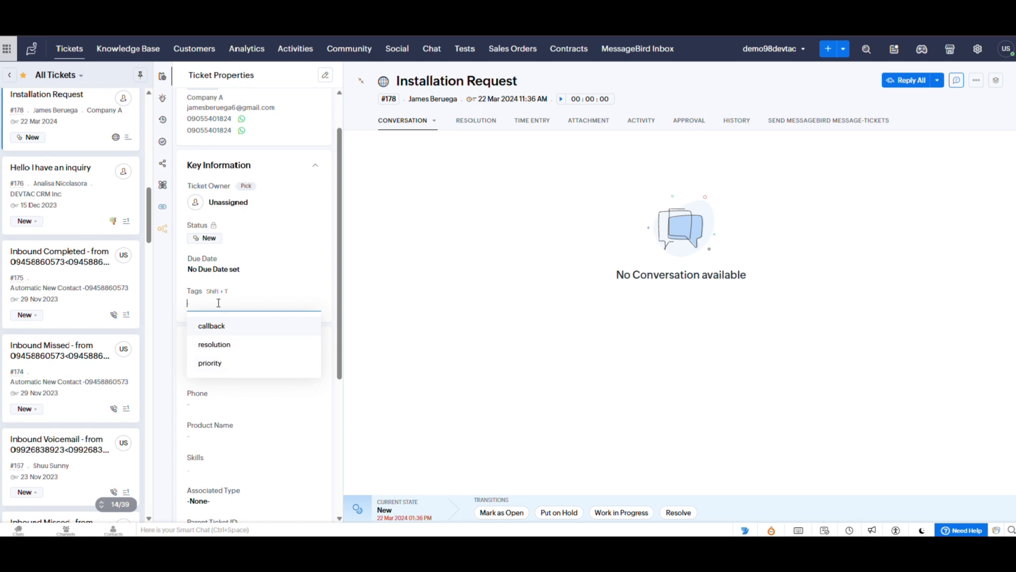
type("lthop")
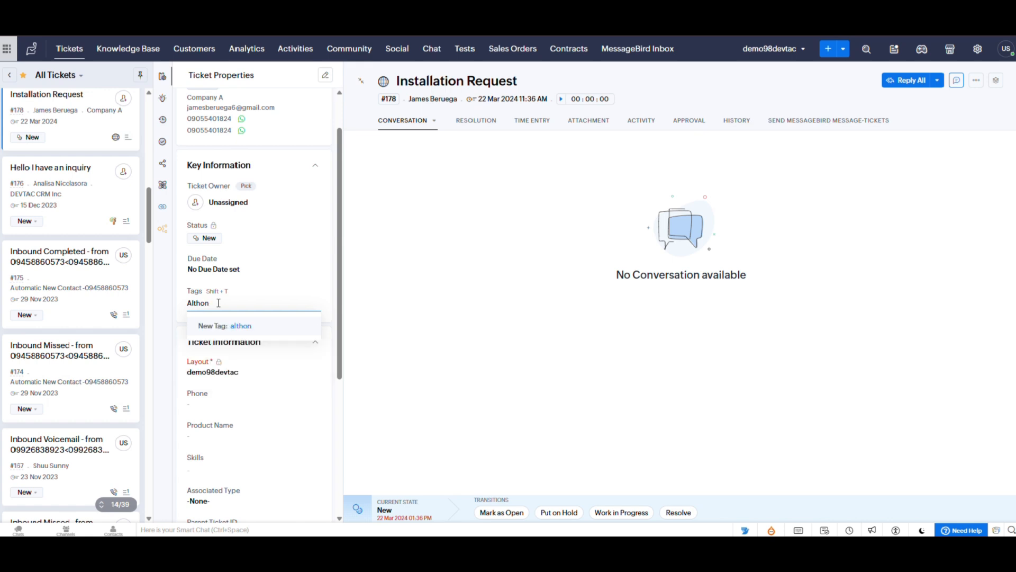
left_click(254, 327)
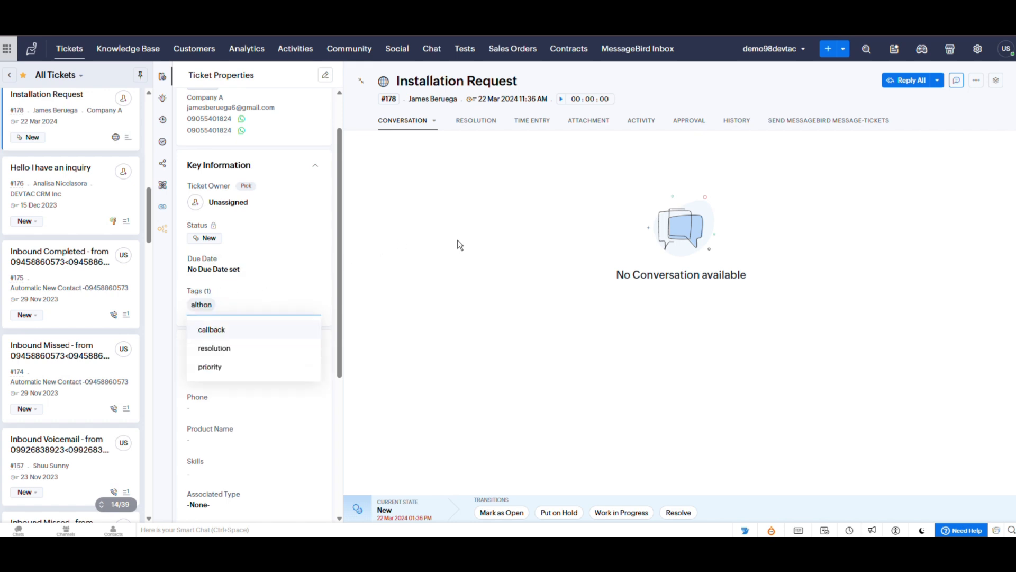
left_click(477, 98)
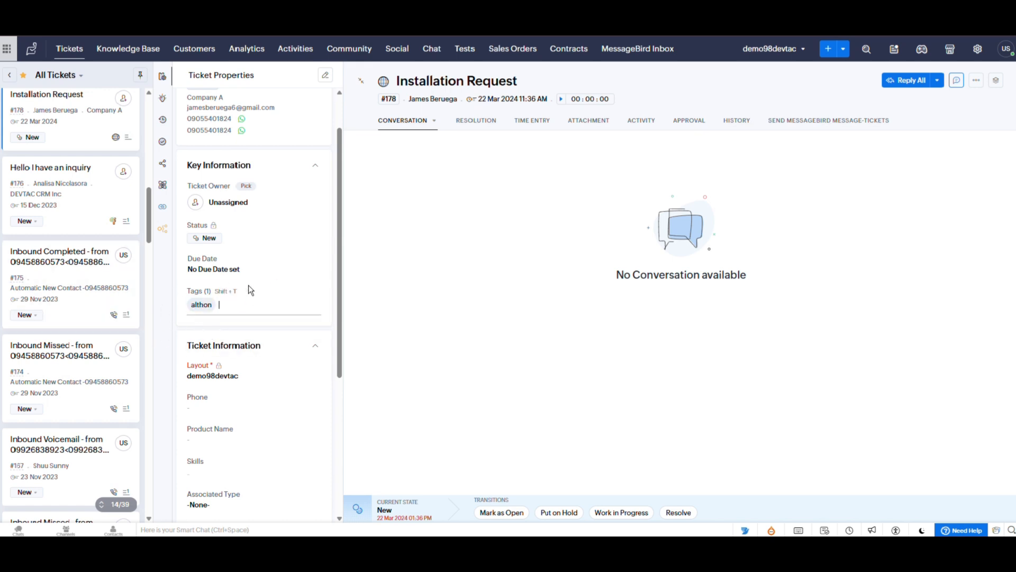
Return to the ticket list and view the tickets filed under the newly created first-name tag
left_click(10, 77)
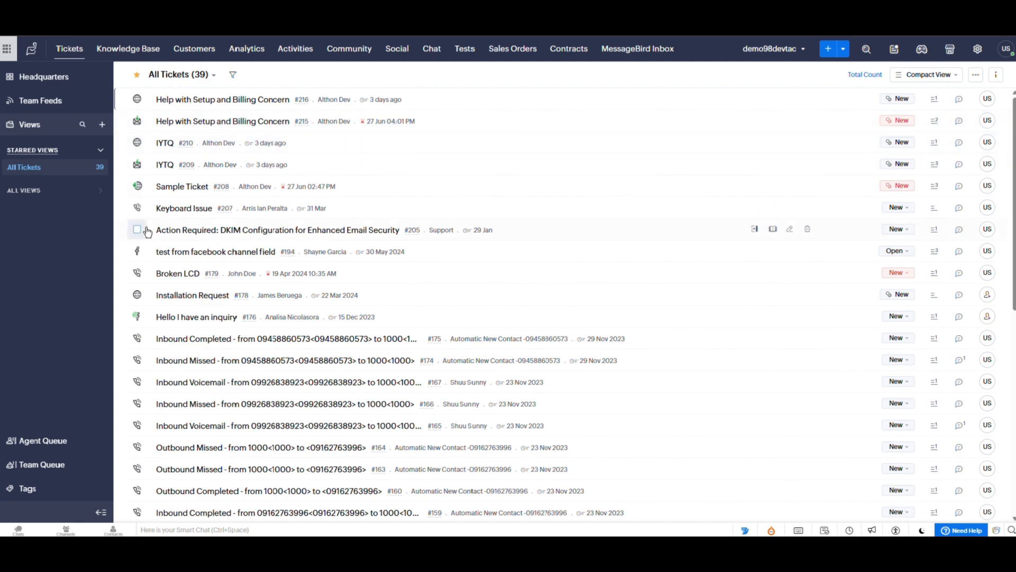
left_click(33, 489)
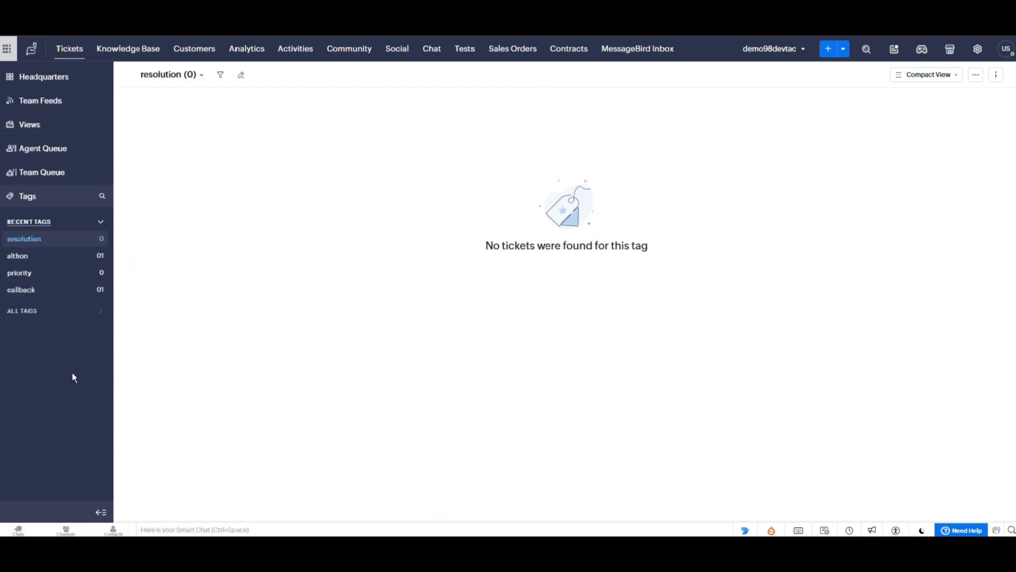
left_click(48, 262)
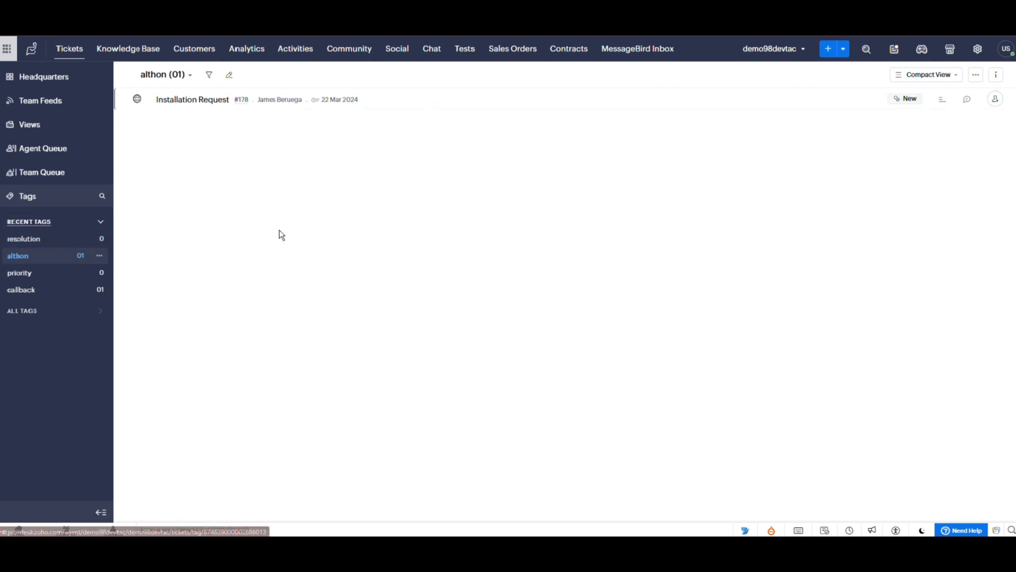